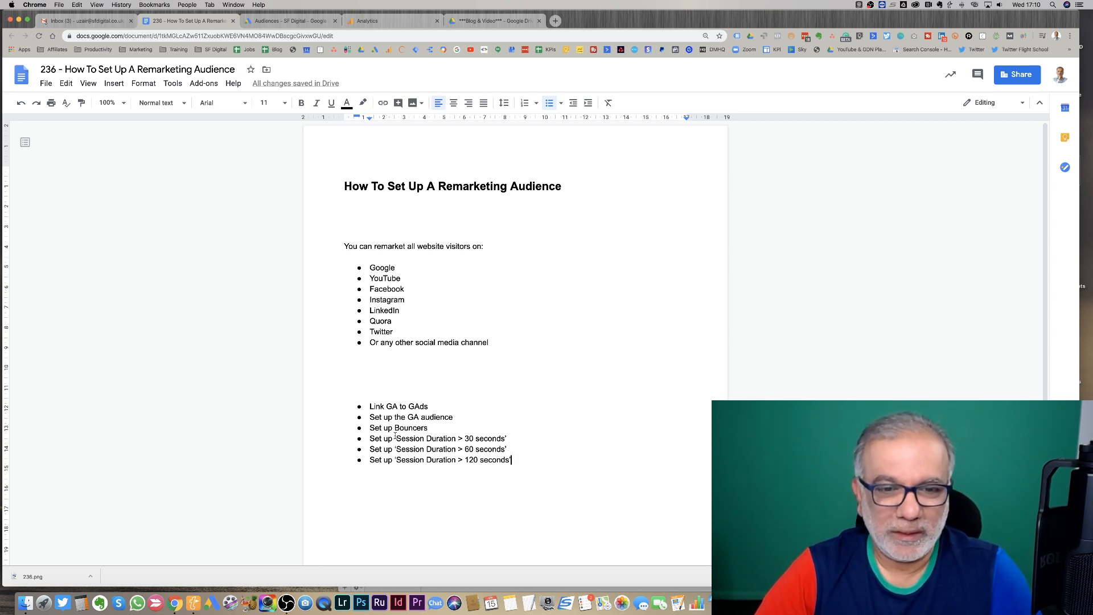
- Highlight the session duration items in the remarketing checklist
{"action": "left_click_drag", "start_coordinate": [389, 429], "coordinate": [495, 440]}
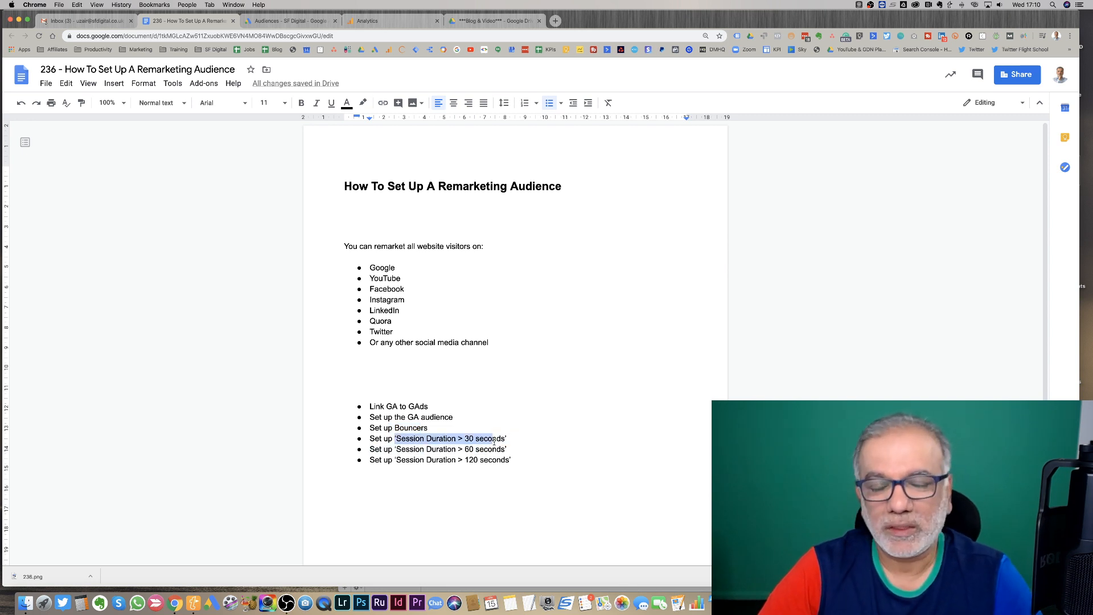
{"action": "left_click_drag", "start_coordinate": [464, 449], "coordinate": [499, 462]}
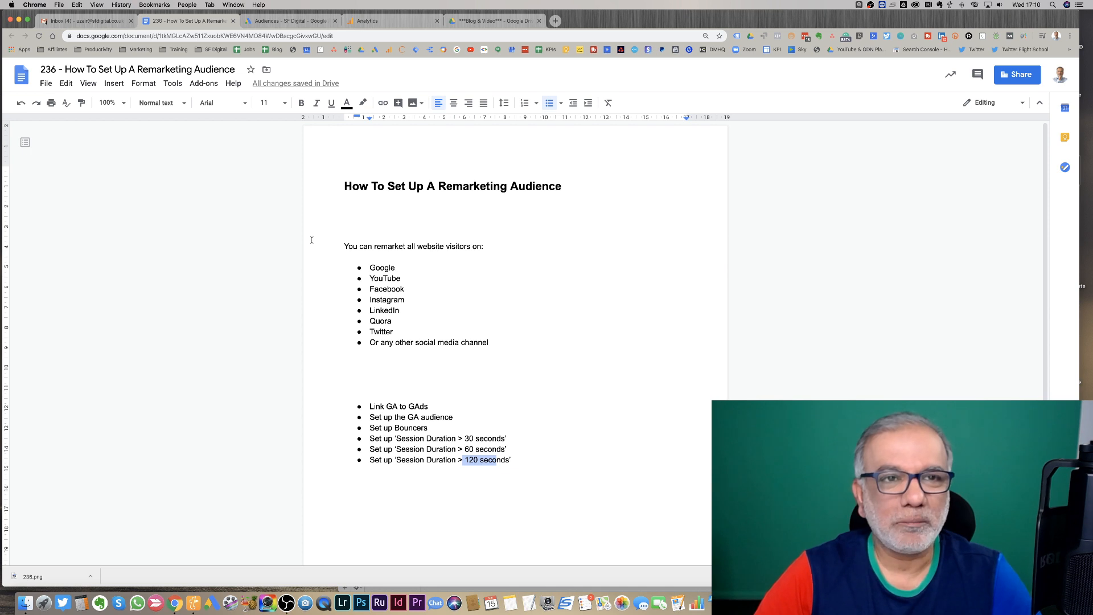
- Switch to the Google Ads tab and open the Audience manager to review the existing audience lists
{"action": "left_click", "coordinate": [281, 23]}
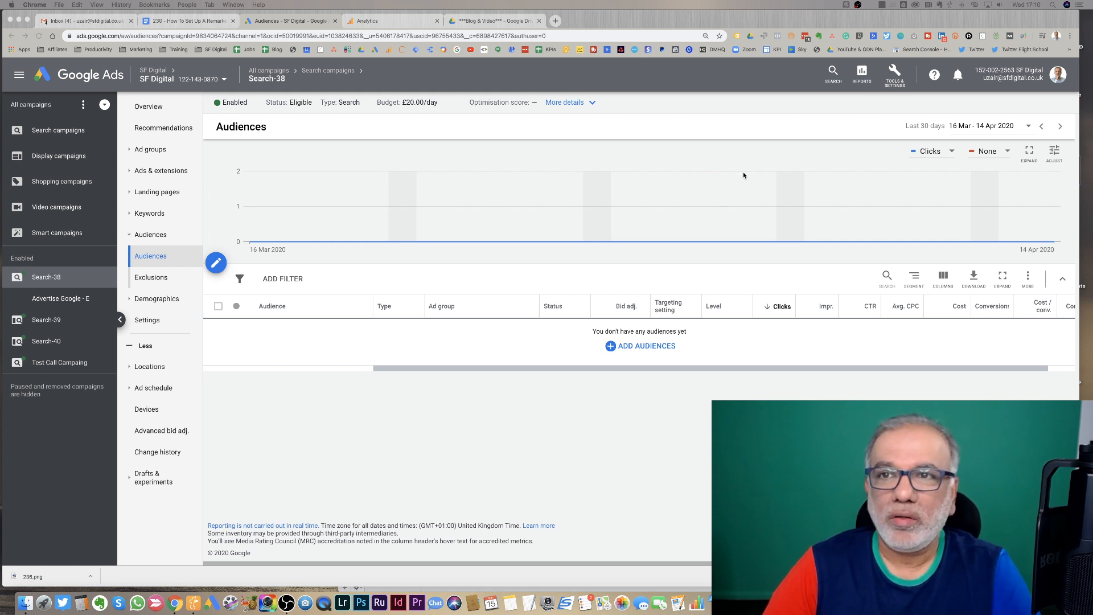
{"action": "left_click", "coordinate": [893, 83]}
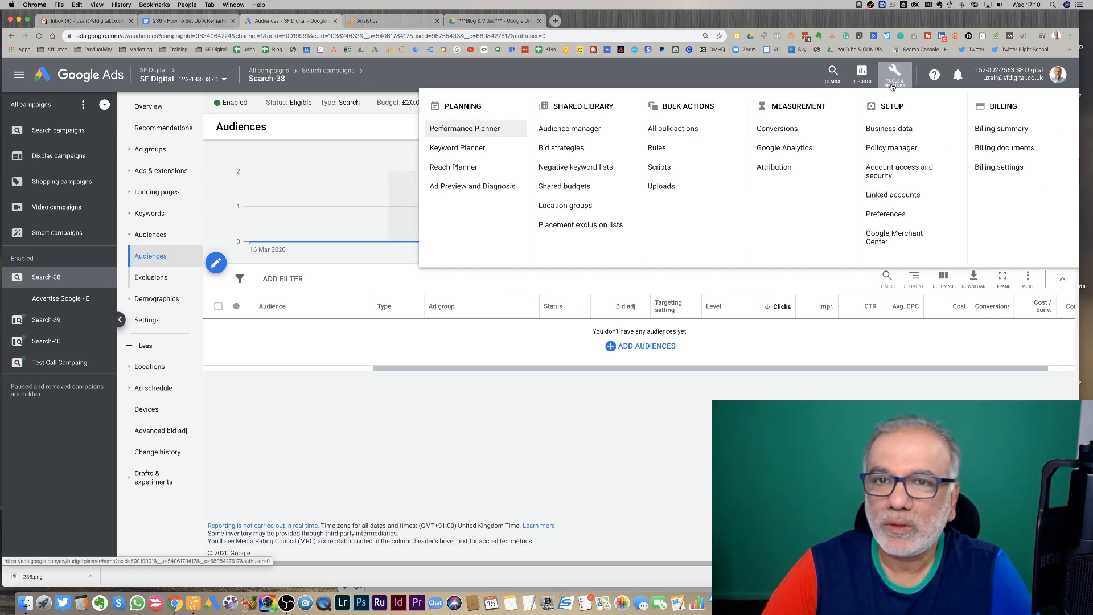
{"action": "left_click", "coordinate": [565, 129]}
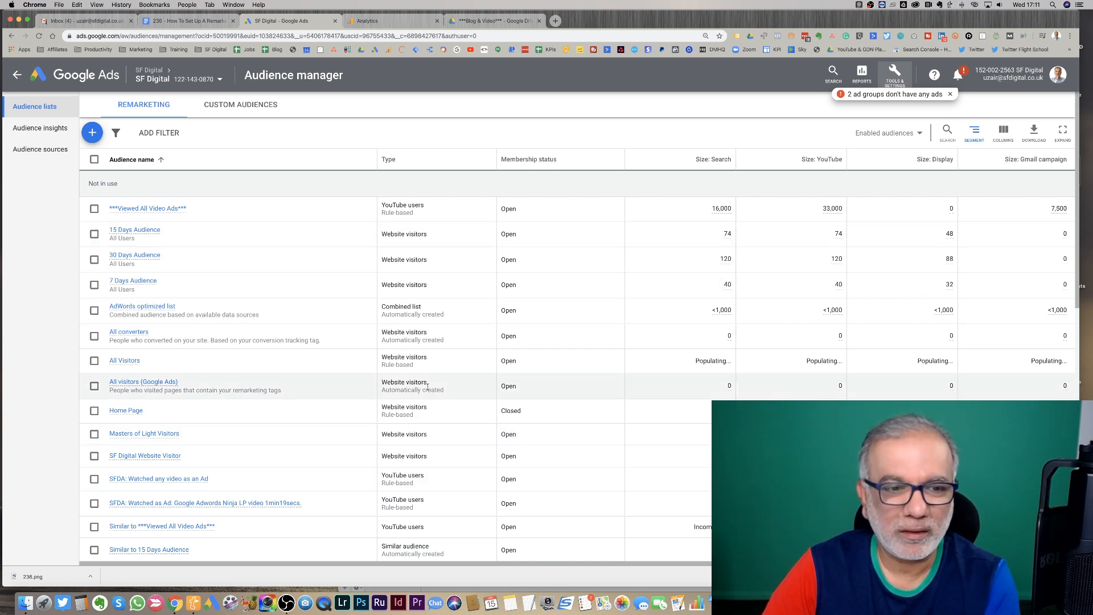
{"action": "scroll", "coordinate": [419, 427], "scroll_direction": "down", "scroll_amount": 12}
{"action": "scroll", "coordinate": [427, 401], "scroll_direction": "up", "scroll_amount": 15}
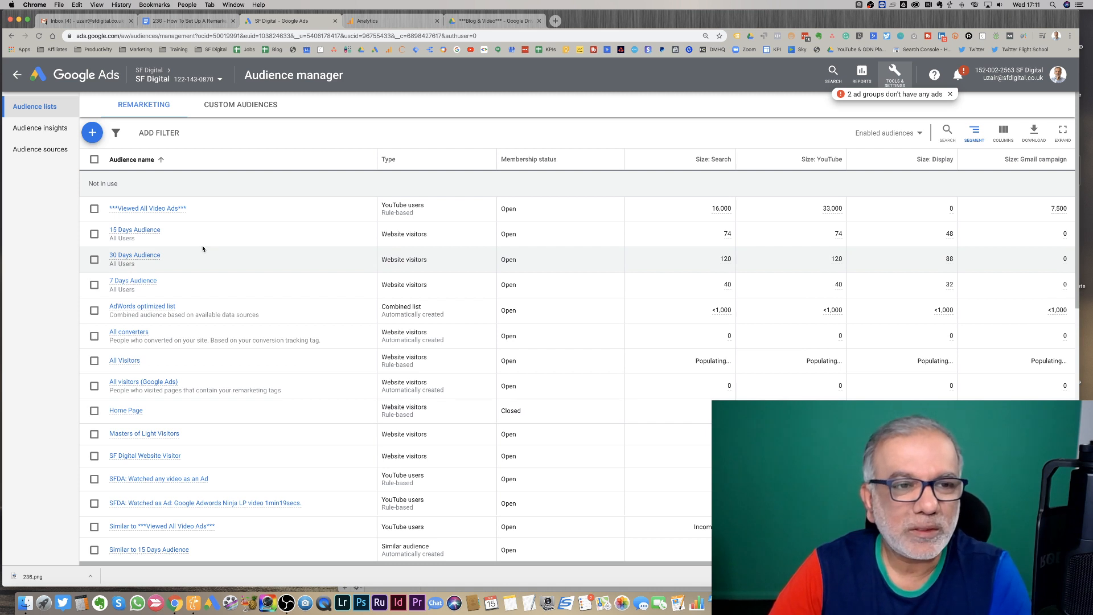
- Try to create a Customer list remarketing audience
{"action": "left_click", "coordinate": [92, 134]}
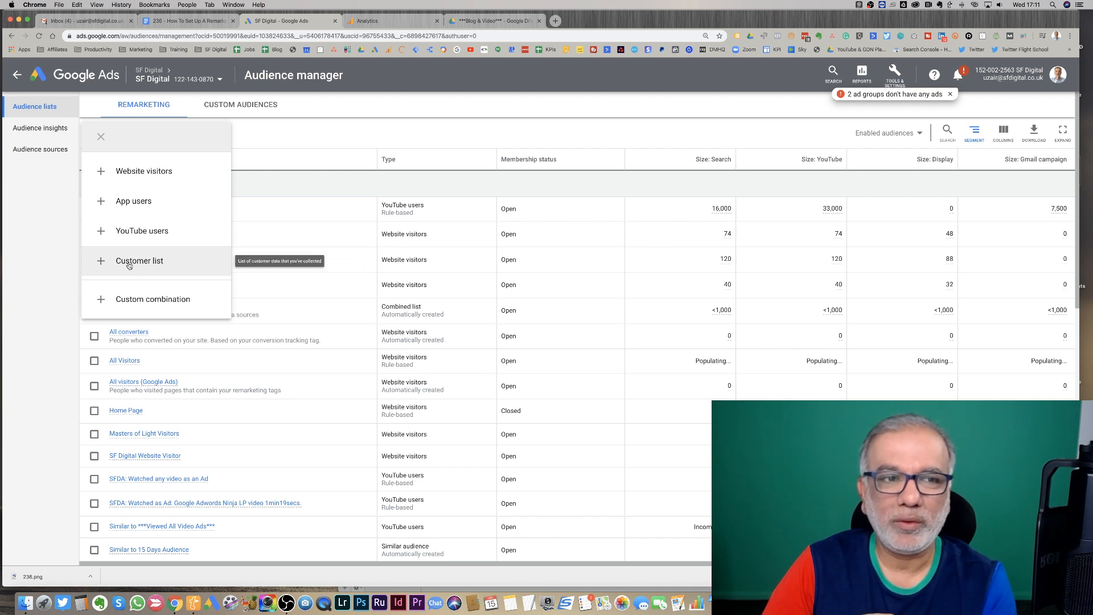
{"action": "left_click", "coordinate": [129, 265]}
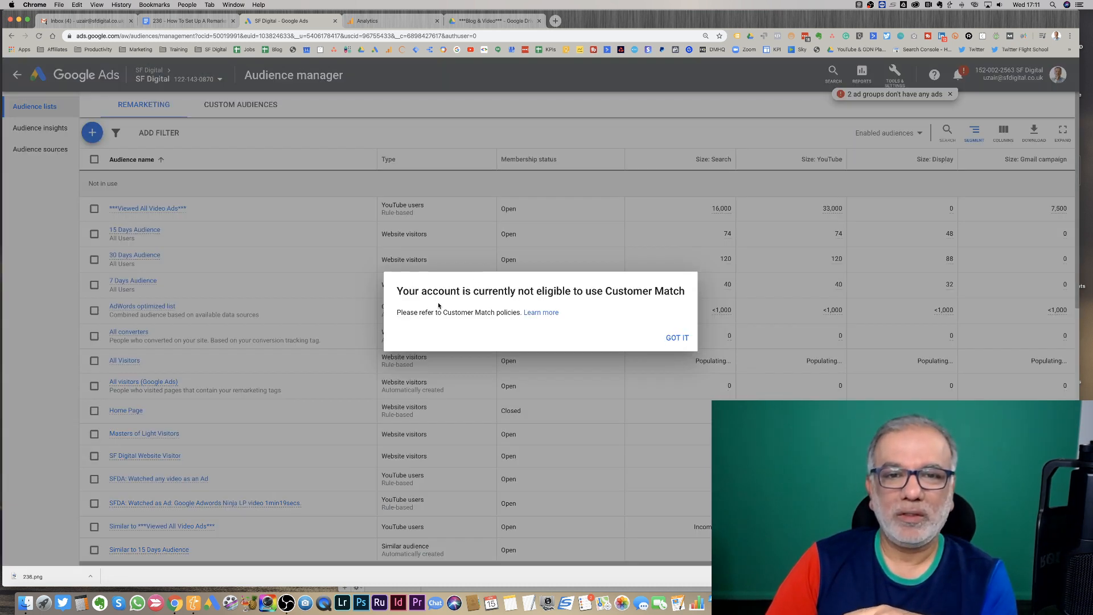
{"action": "left_click_drag", "start_coordinate": [443, 293], "coordinate": [551, 288]}
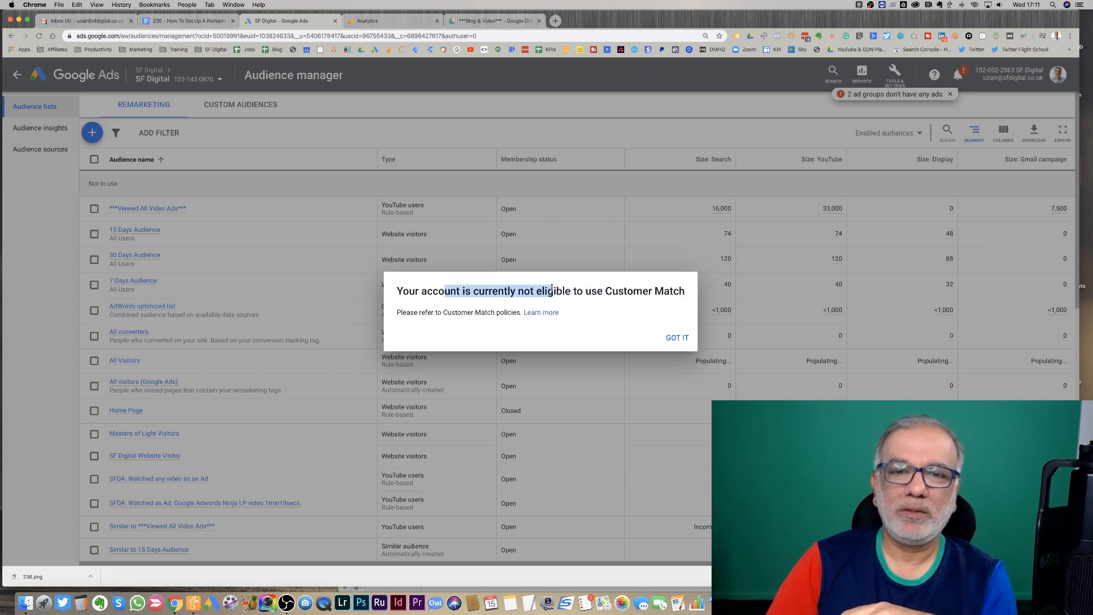
{"action": "left_click", "coordinate": [678, 337]}
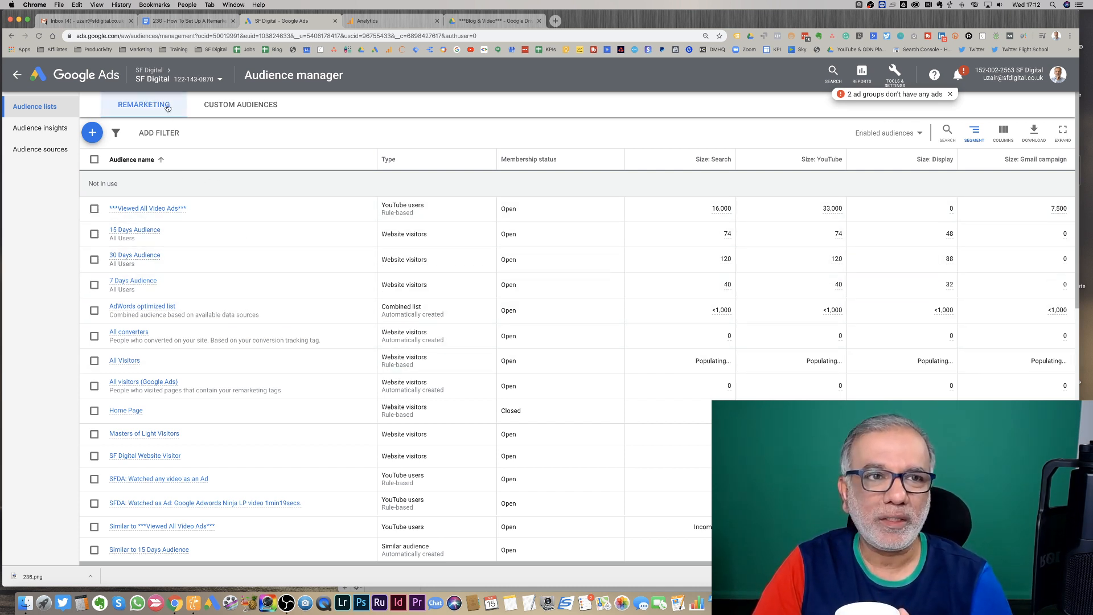
- Open the Custom audiences section and review the options for creating a custom audience
{"action": "left_click", "coordinate": [254, 109]}
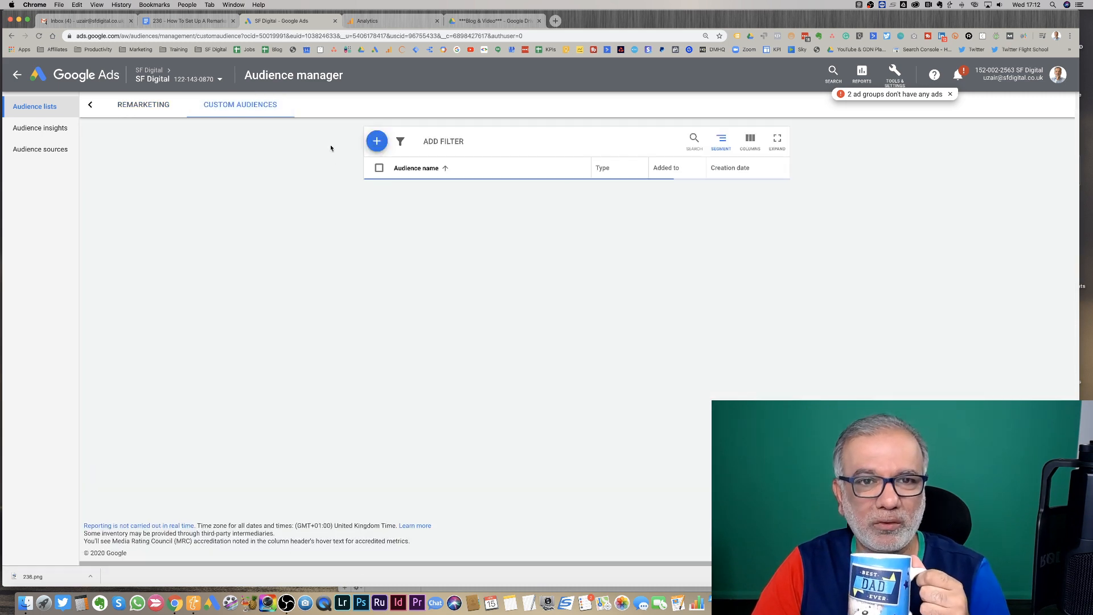
{"action": "left_click", "coordinate": [377, 145]}
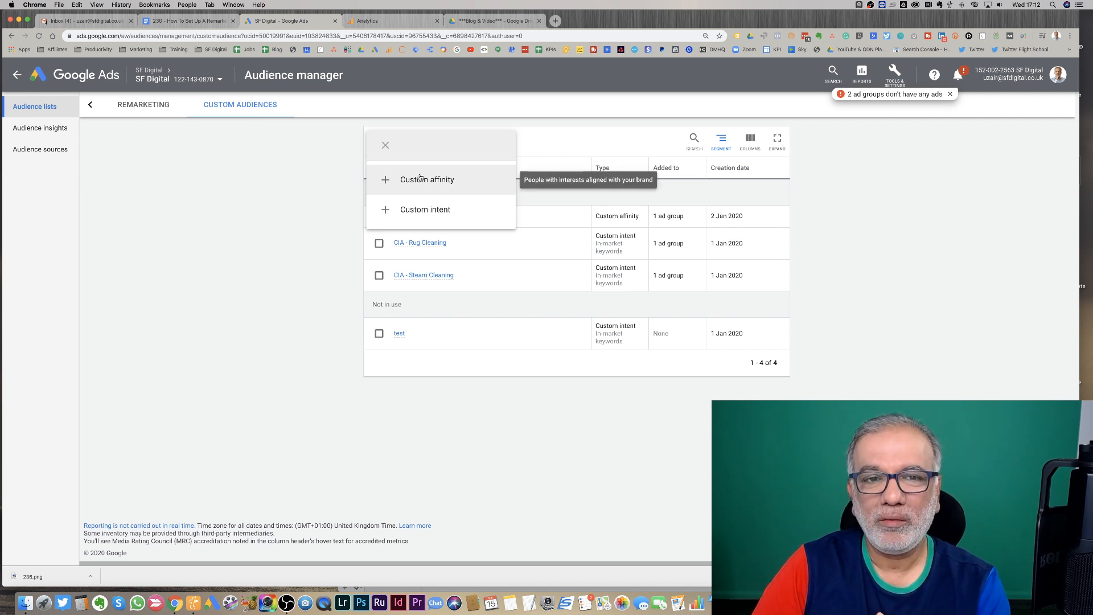
{"action": "left_click", "coordinate": [295, 168]}
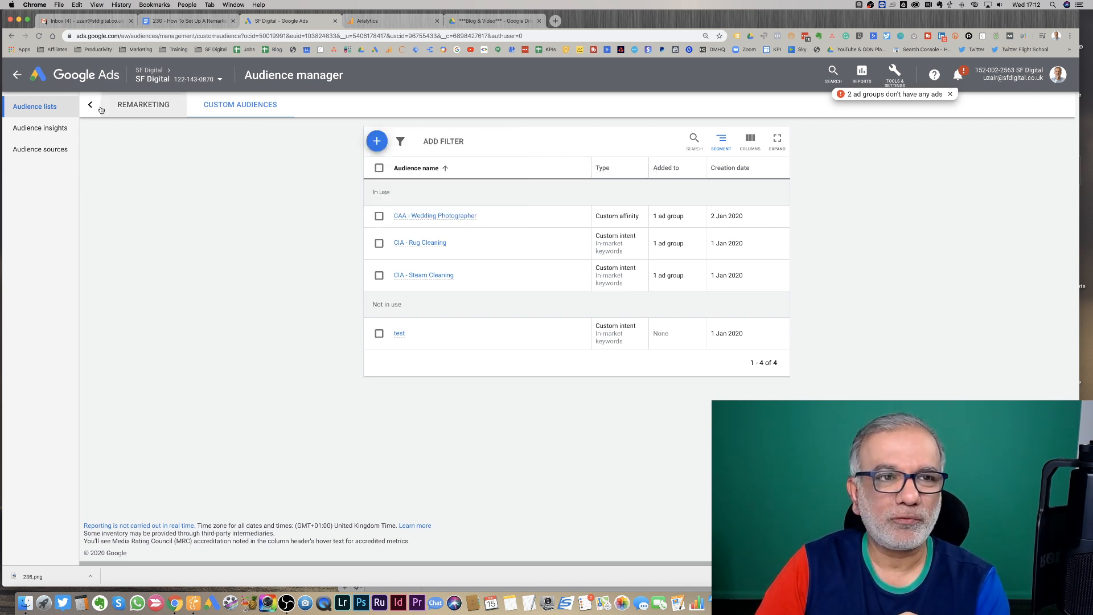
- Switch to Analytics and review the Google Ads linking in the property admin
{"action": "left_click", "coordinate": [375, 21]}
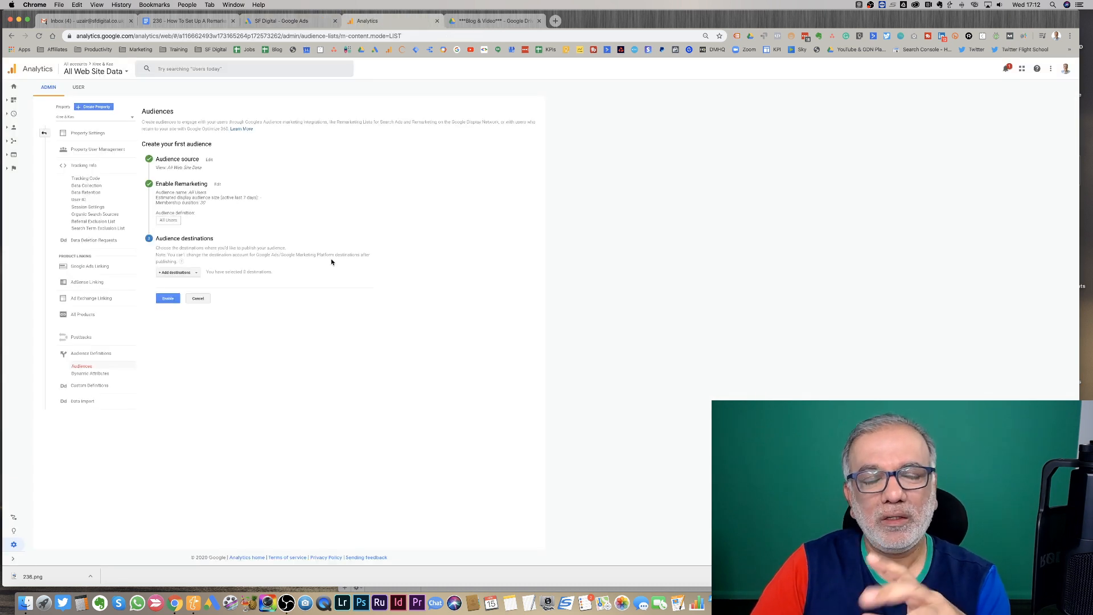
{"action": "left_click", "coordinate": [44, 134]}
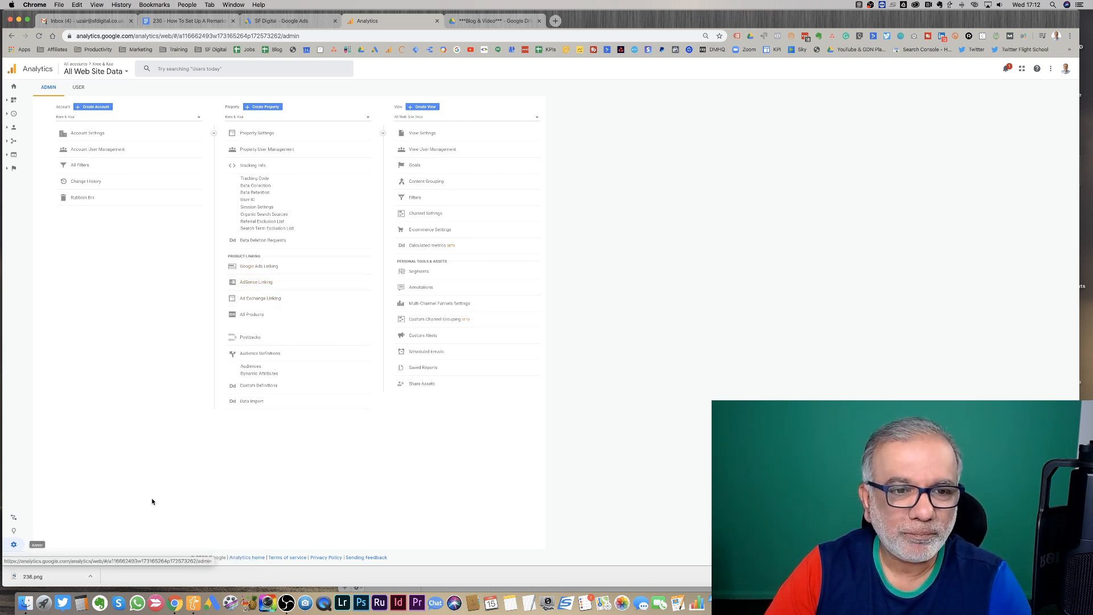
{"action": "left_click", "coordinate": [259, 267]}
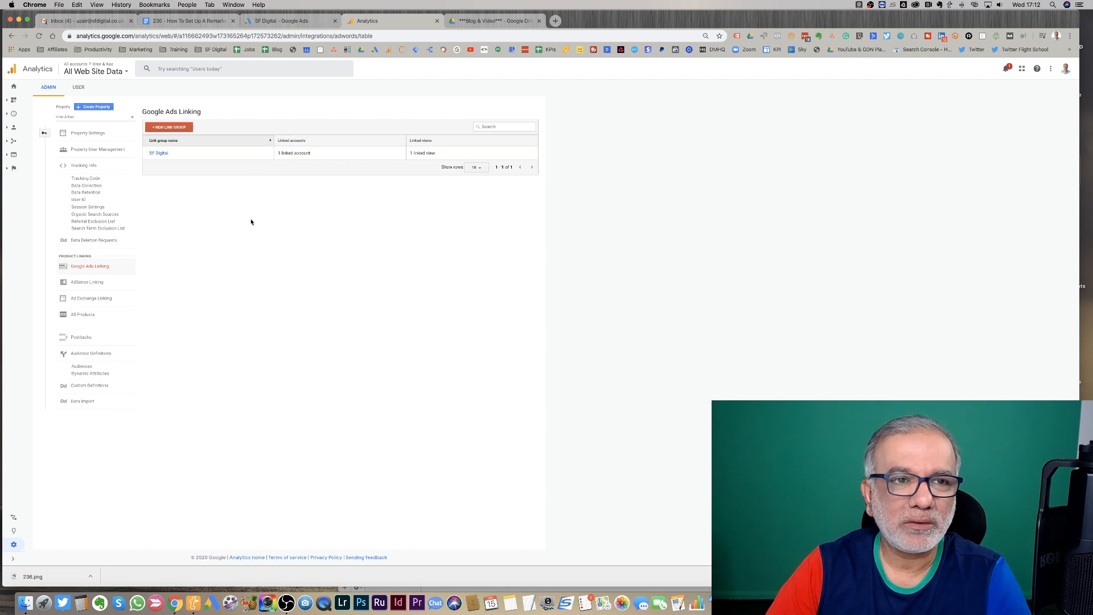
{"action": "left_click", "coordinate": [177, 129]}
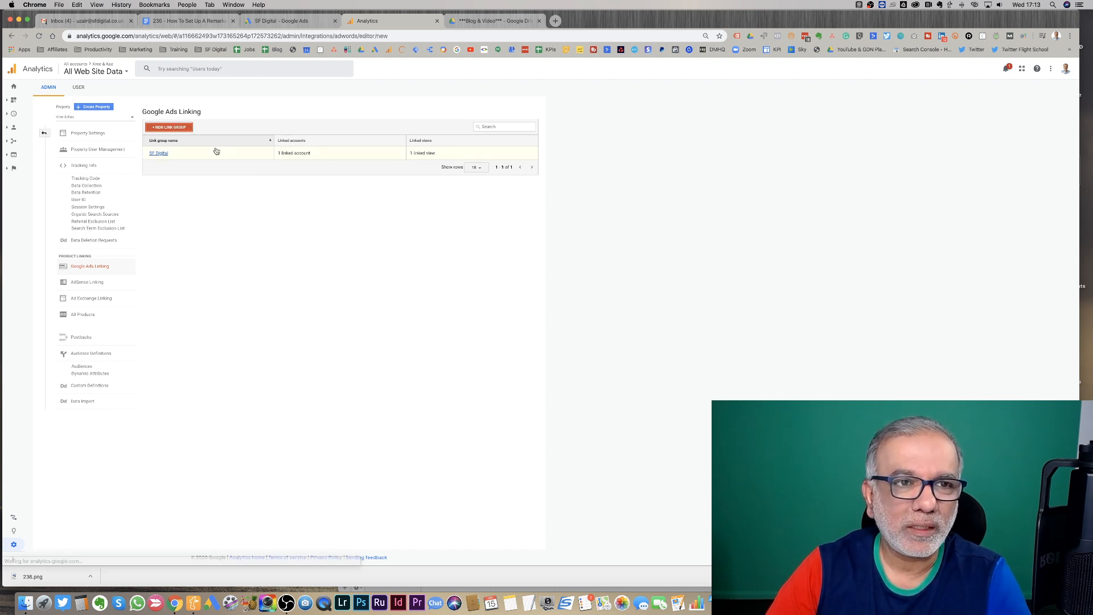
{"action": "left_click", "coordinate": [11, 36]}
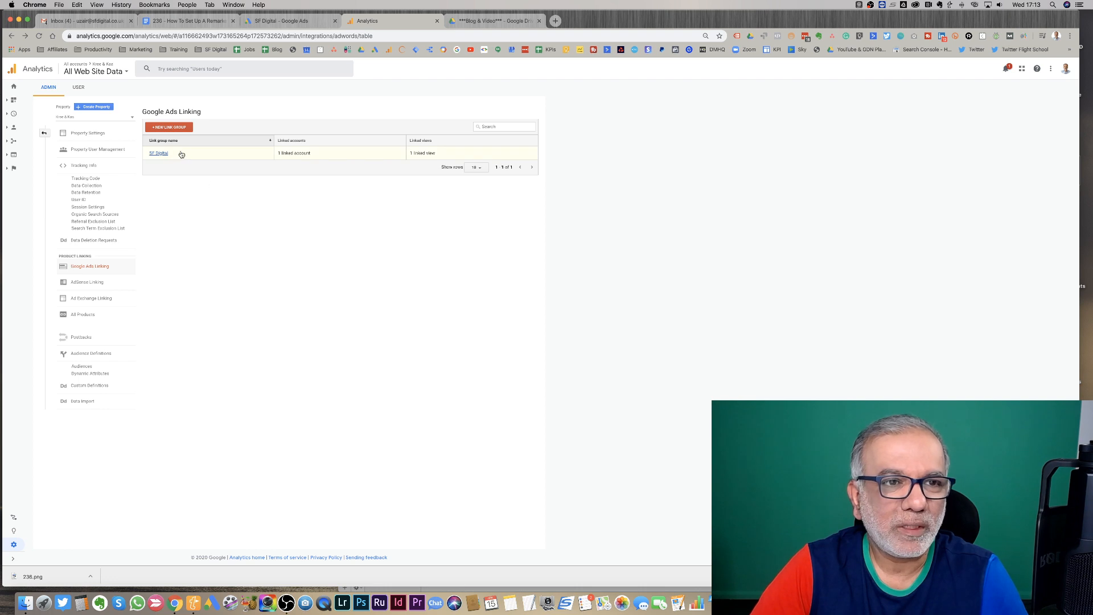
{"action": "left_click", "coordinate": [46, 135]}
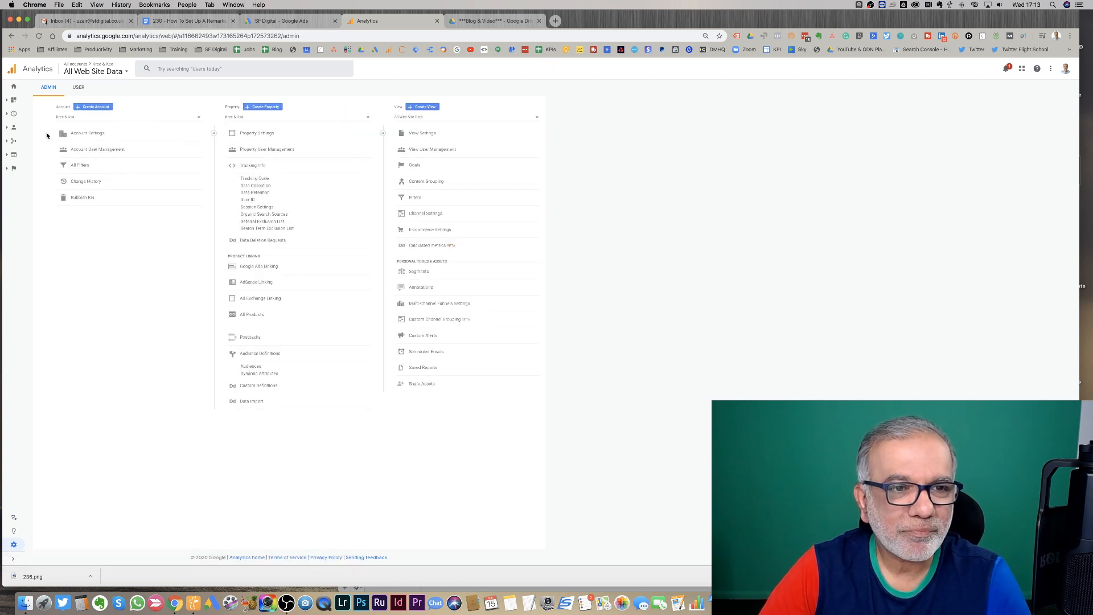
- Enable remarketing in Audiences and publish the All Users audience to the Google Ads account and Analytics
{"action": "left_click", "coordinate": [251, 367]}
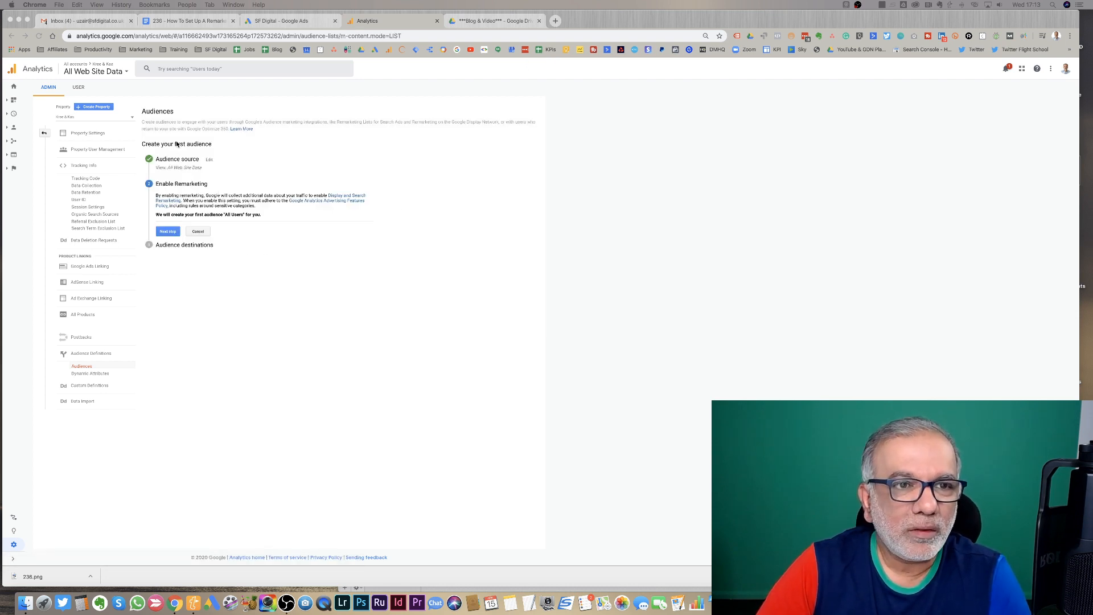
{"action": "left_click", "coordinate": [171, 231]}
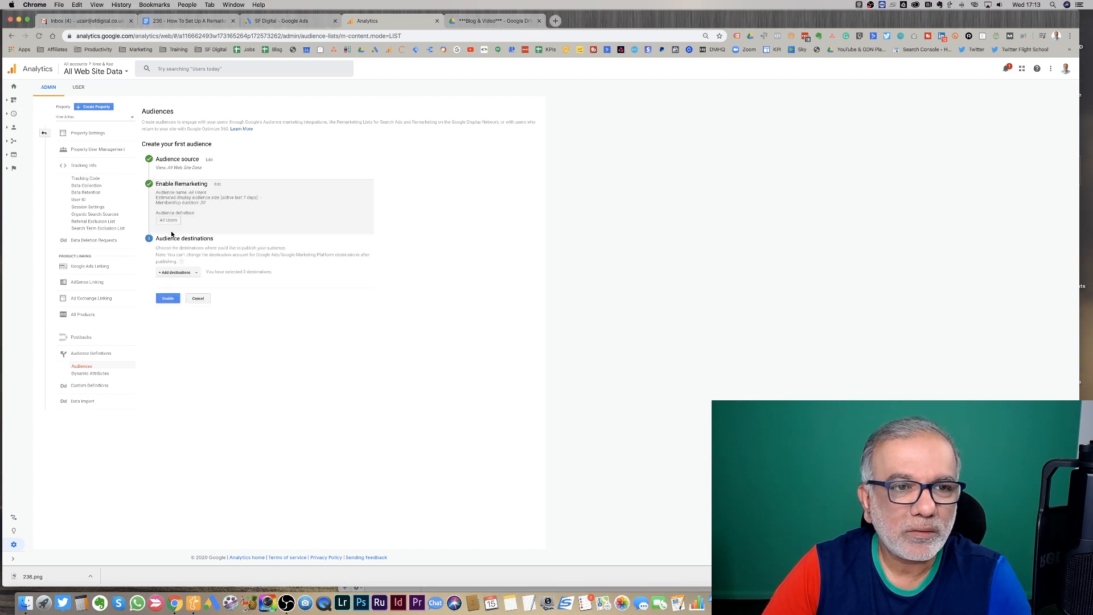
{"action": "left_click", "coordinate": [187, 276]}
{"action": "left_click", "coordinate": [172, 315]}
{"action": "left_click", "coordinate": [167, 337]}
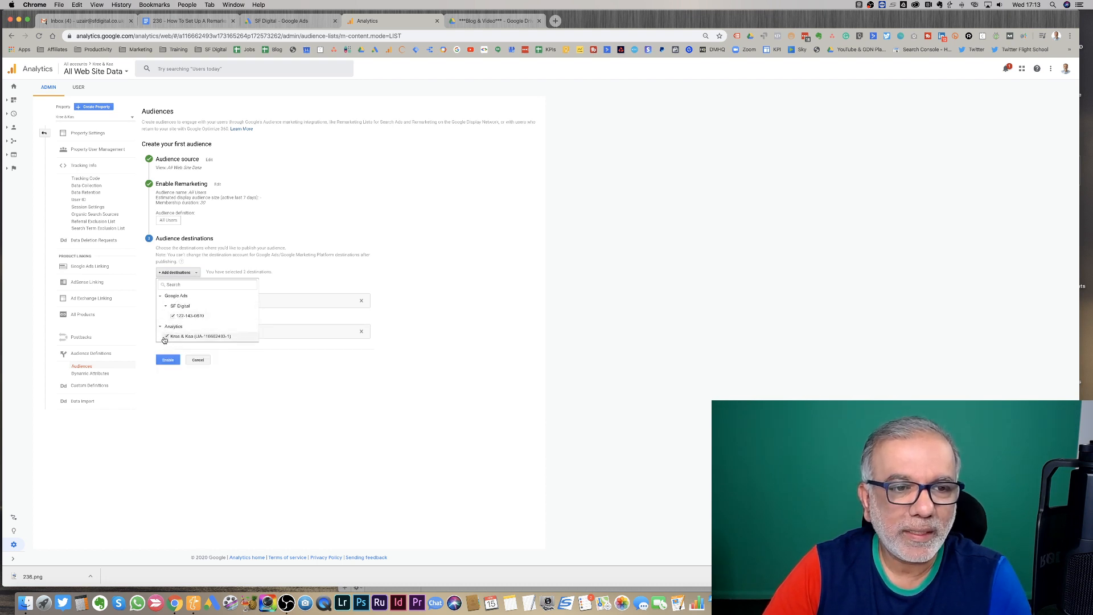
{"action": "left_click", "coordinate": [167, 361]}
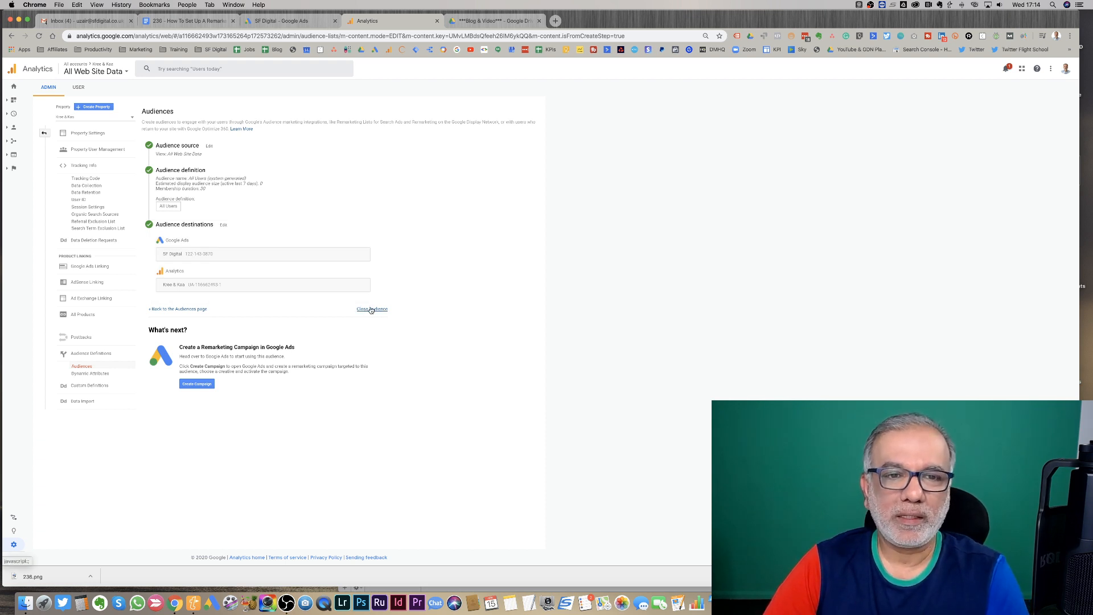
{"action": "left_click", "coordinate": [171, 311]}
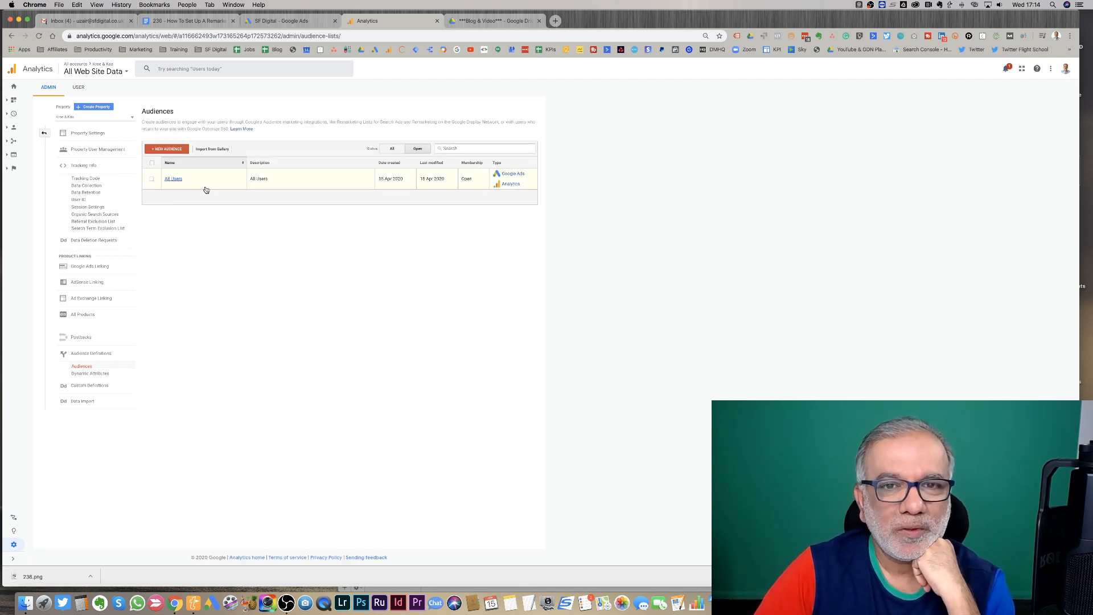
- Start a new audience and browse the system segments available to import
{"action": "left_click", "coordinate": [171, 149]}
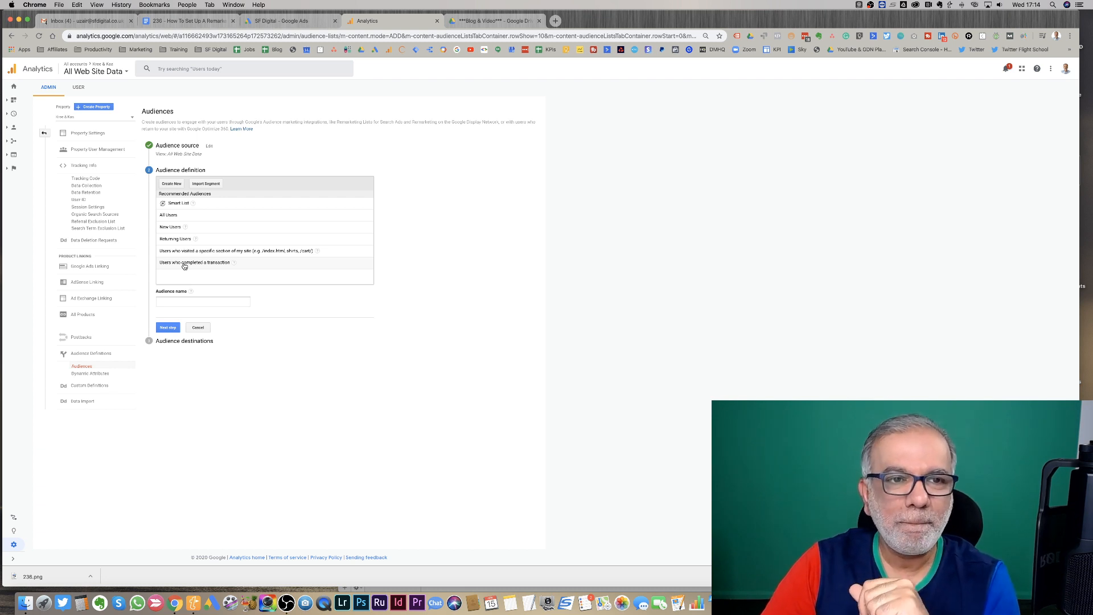
{"action": "left_click", "coordinate": [203, 184]}
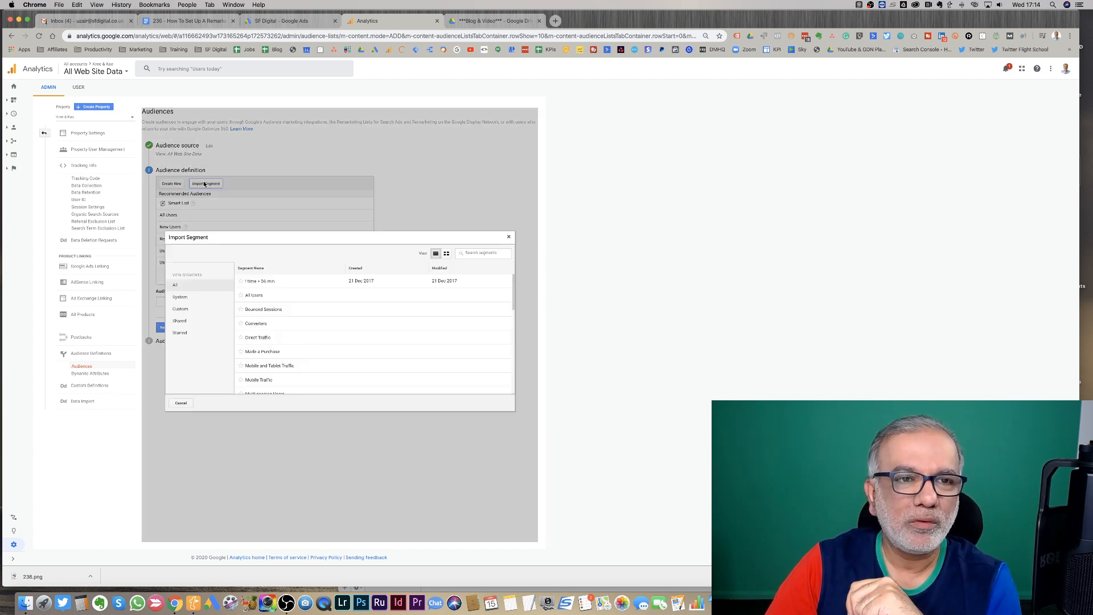
{"action": "left_click", "coordinate": [186, 298]}
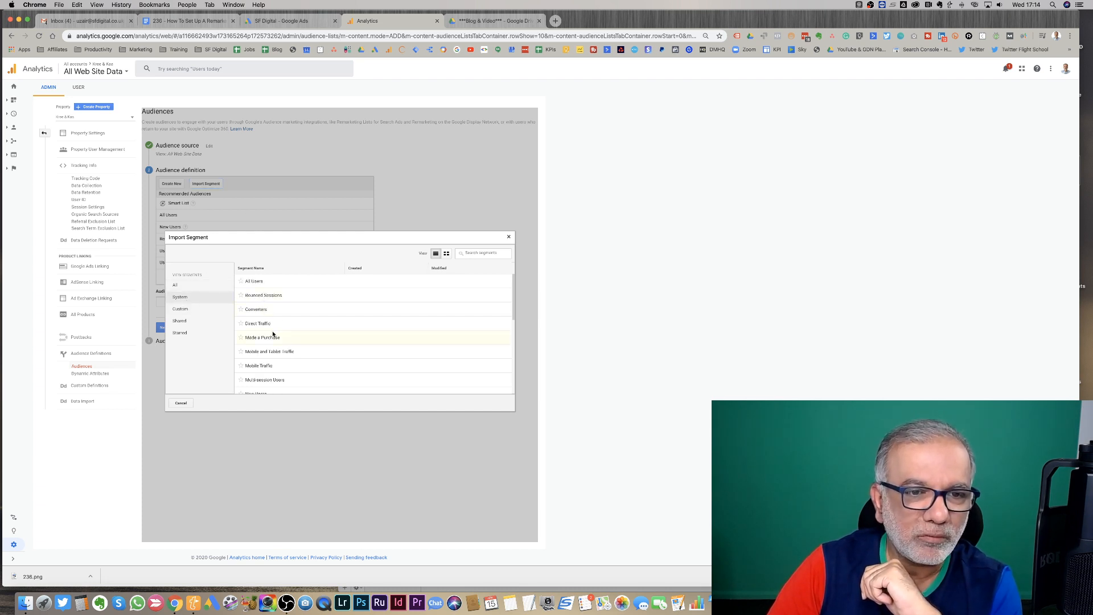
{"action": "scroll", "coordinate": [273, 334], "scroll_direction": "down", "scroll_amount": 1}
{"action": "scroll", "coordinate": [273, 323], "scroll_direction": "down", "scroll_amount": 4}
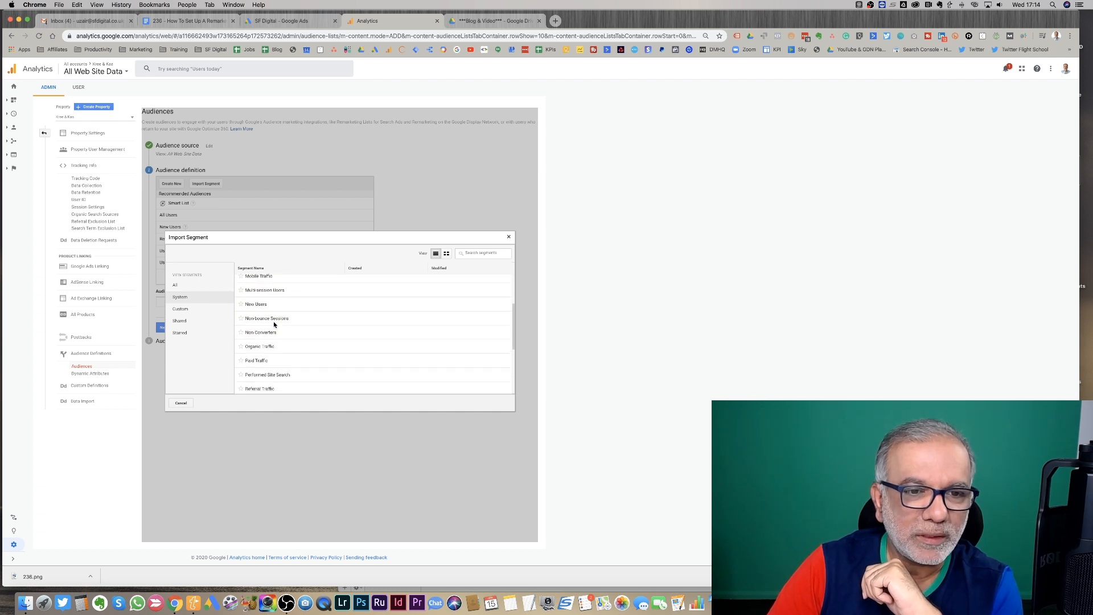
{"action": "scroll", "coordinate": [273, 323], "scroll_direction": "down", "scroll_amount": 1}
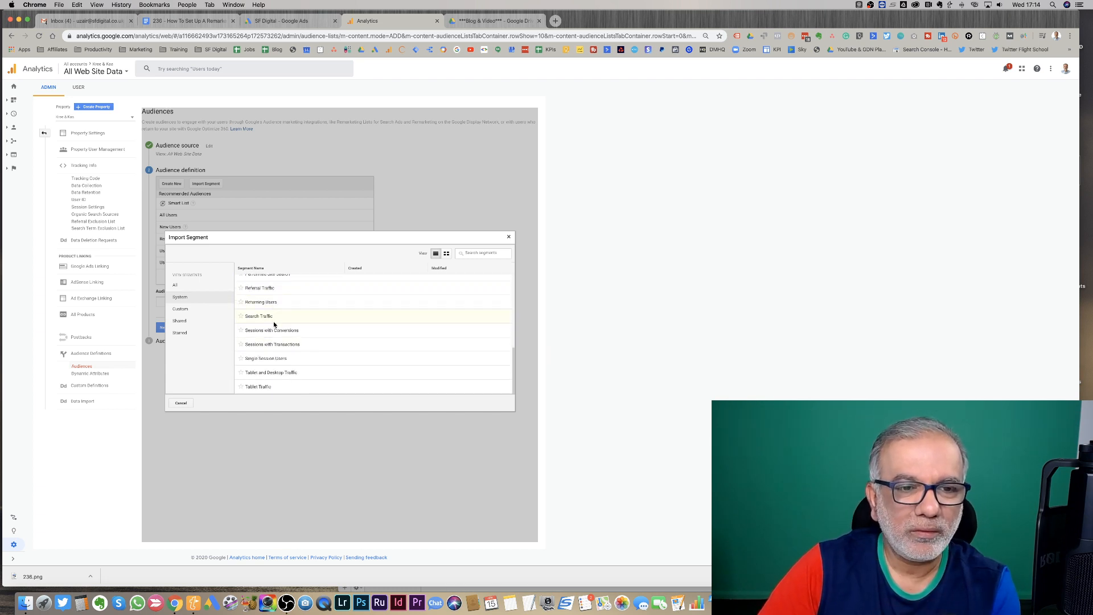
{"action": "left_click", "coordinate": [182, 403]}
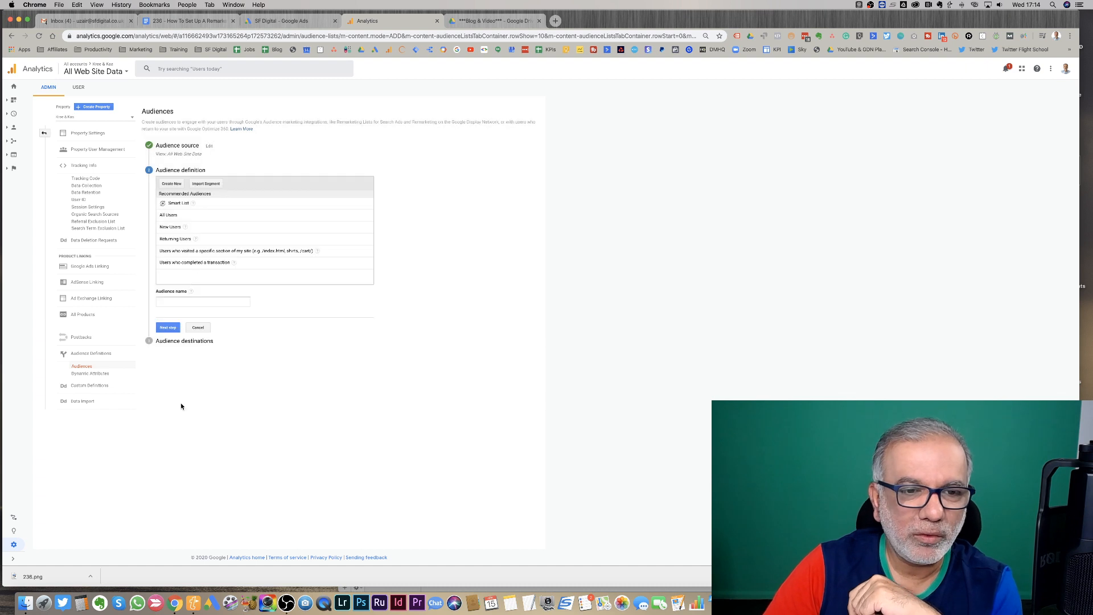
- Create a new audience definition, open its Conditions and set the filter scope to Users
{"action": "left_click", "coordinate": [171, 184]}
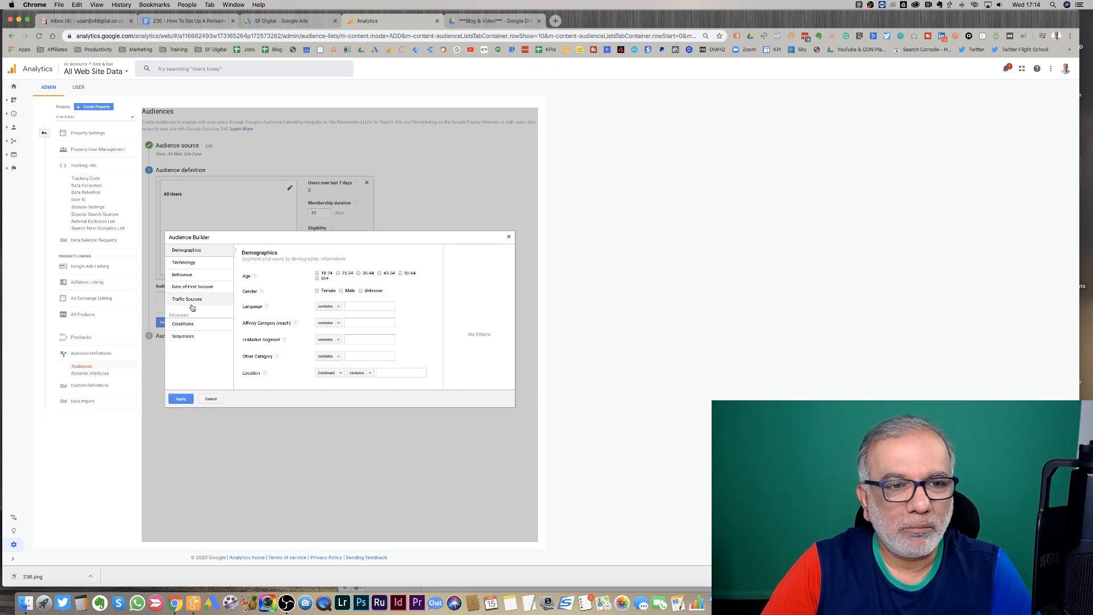
{"action": "left_click", "coordinate": [190, 324]}
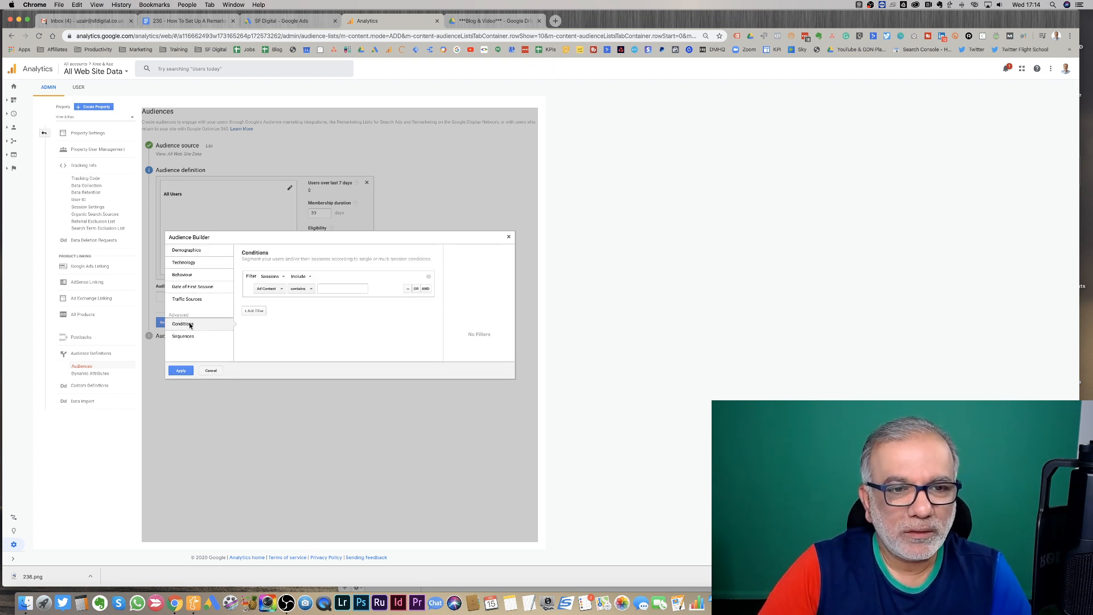
{"action": "left_click", "coordinate": [276, 292]}
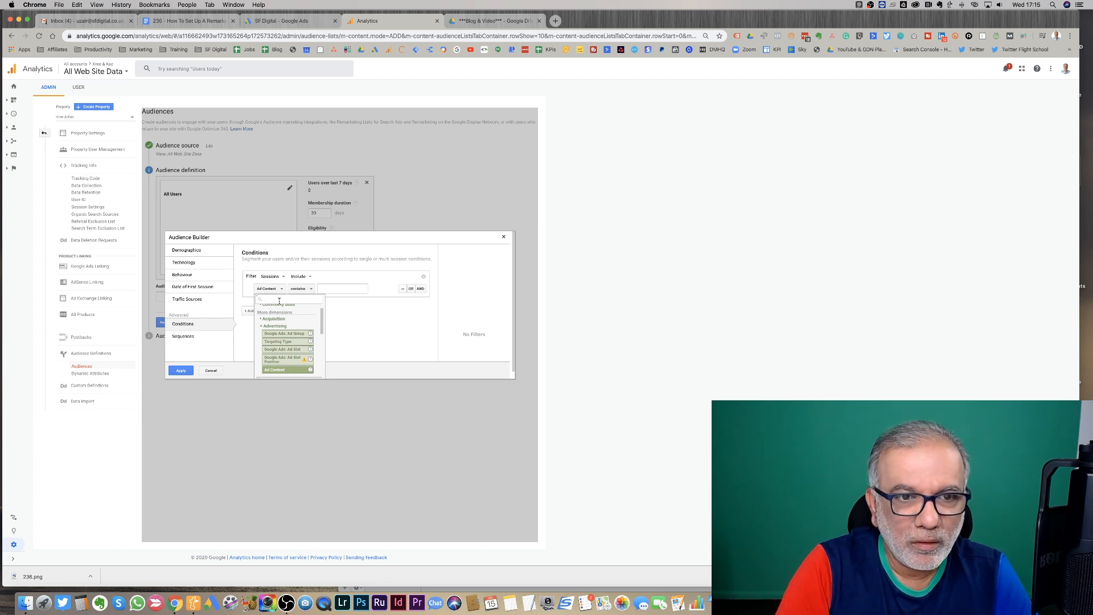
{"action": "left_click", "coordinate": [283, 289]}
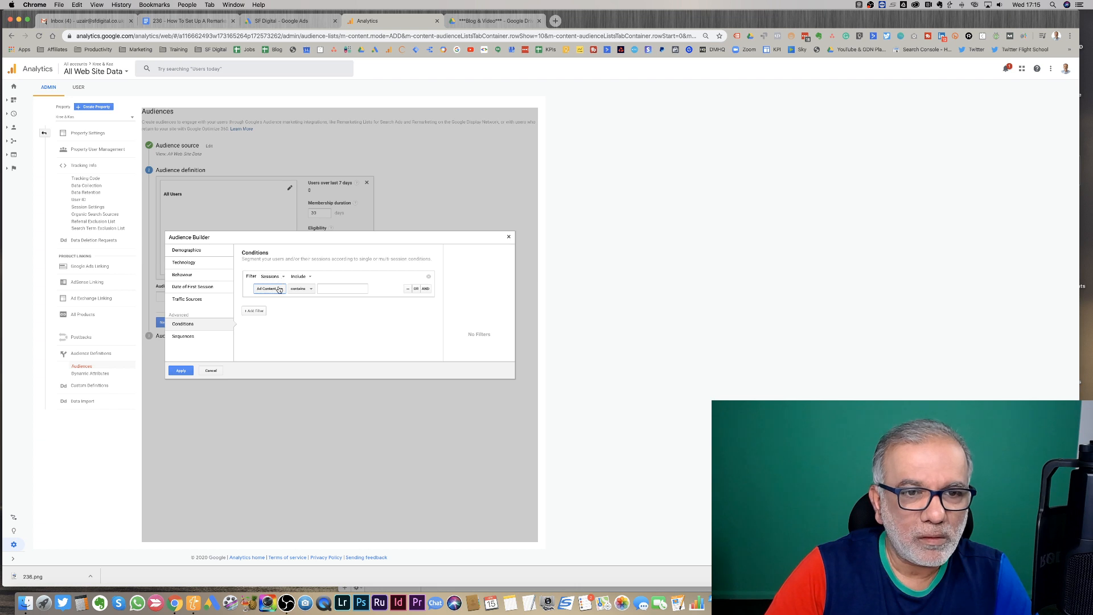
{"action": "left_click", "coordinate": [280, 289]}
{"action": "left_click", "coordinate": [272, 277]}
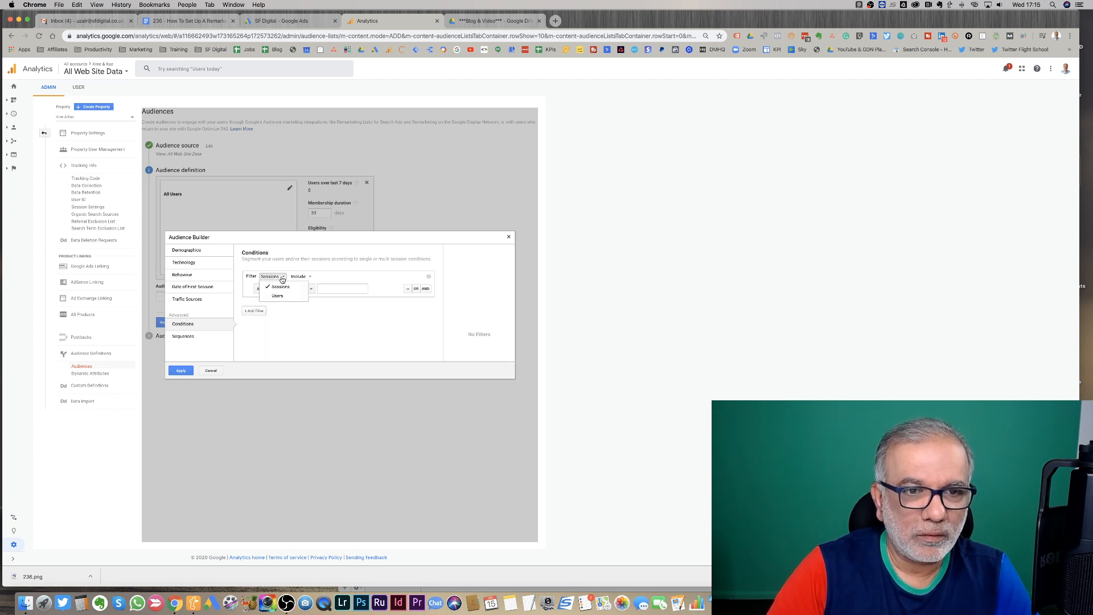
{"action": "left_click", "coordinate": [280, 298]}
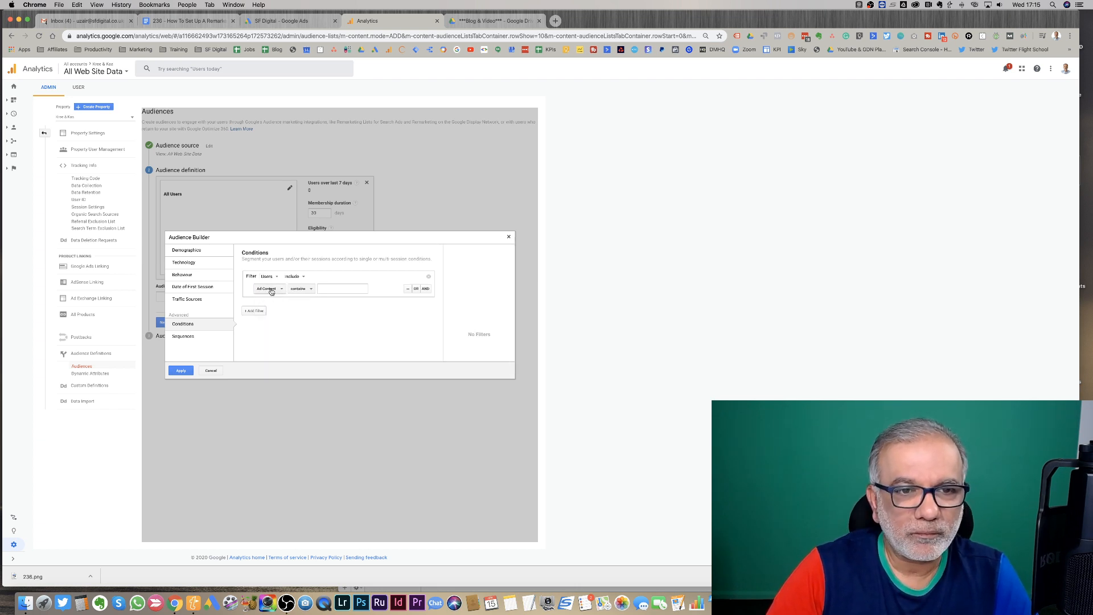
- Add a Session Duration ≤ 5 condition and apply it to the audience
{"action": "left_click", "coordinate": [272, 292]}
{"action": "type", "text": "session"}
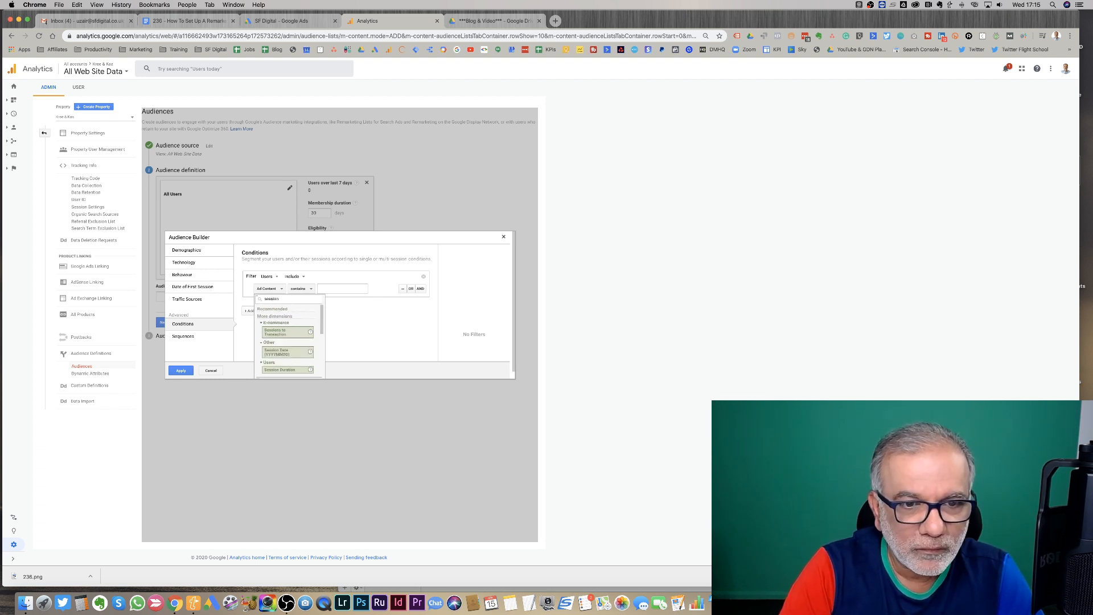
{"action": "left_click", "coordinate": [279, 370]}
{"action": "left_click", "coordinate": [305, 289]}
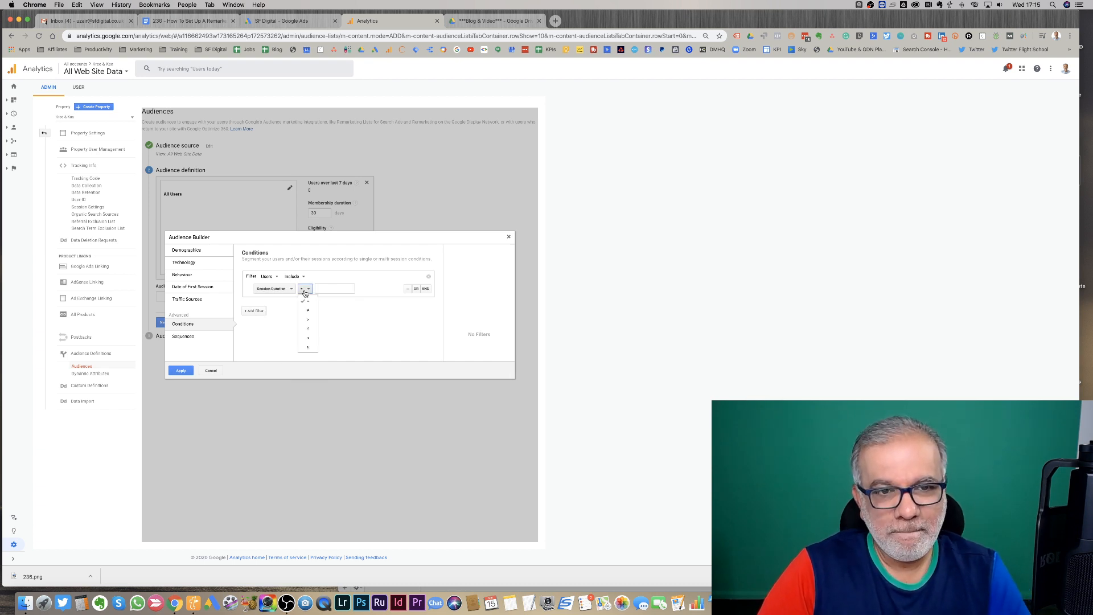
{"action": "left_click", "coordinate": [311, 330]}
{"action": "left_click", "coordinate": [338, 289]}
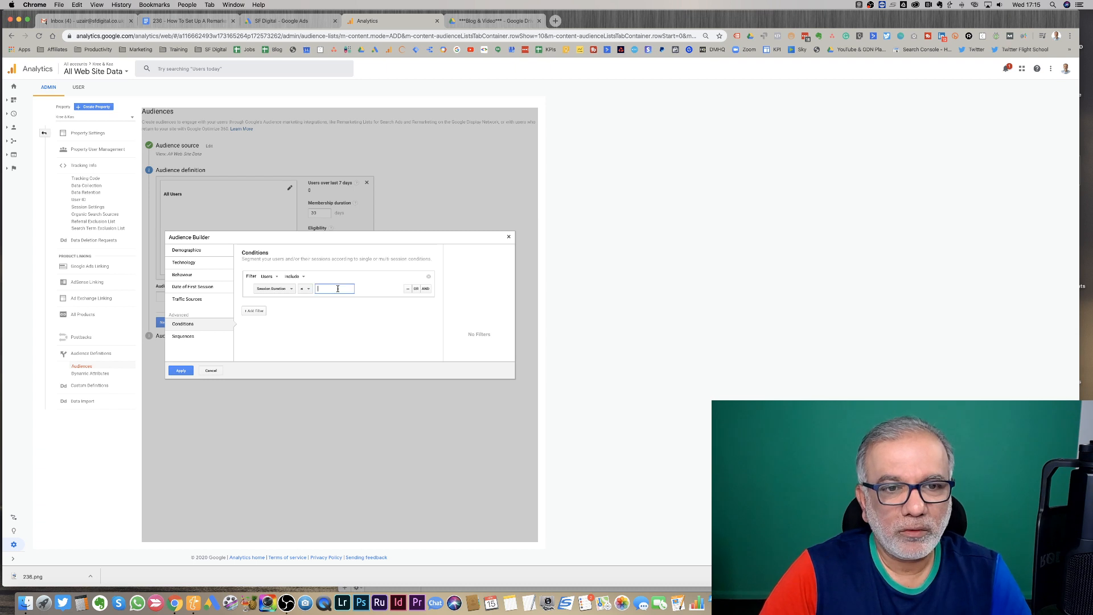
{"action": "type", "text": "5"}
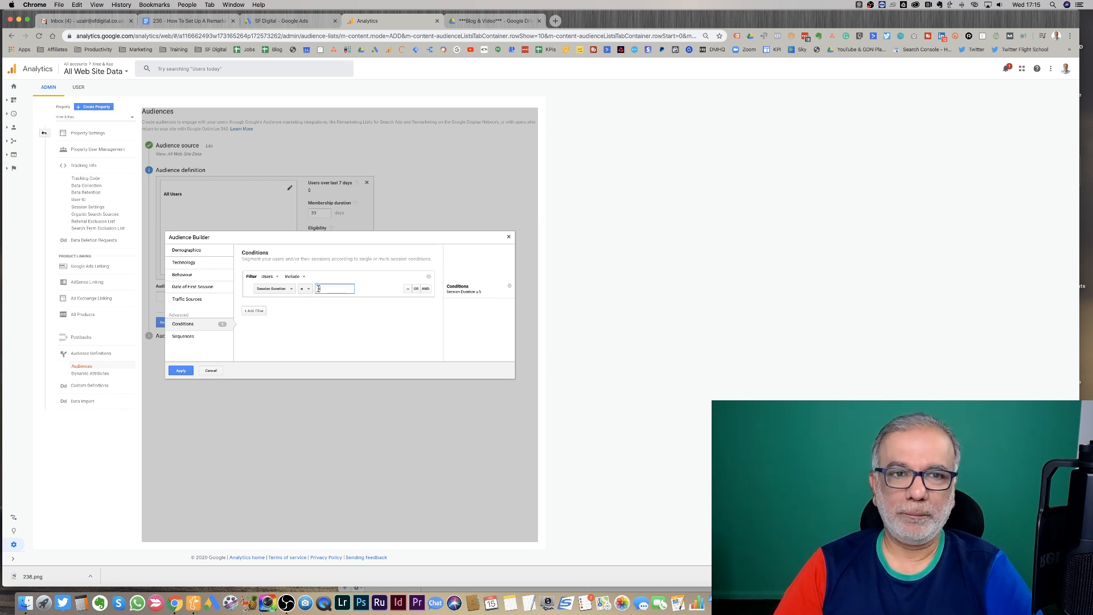
{"action": "left_click", "coordinate": [181, 371]}
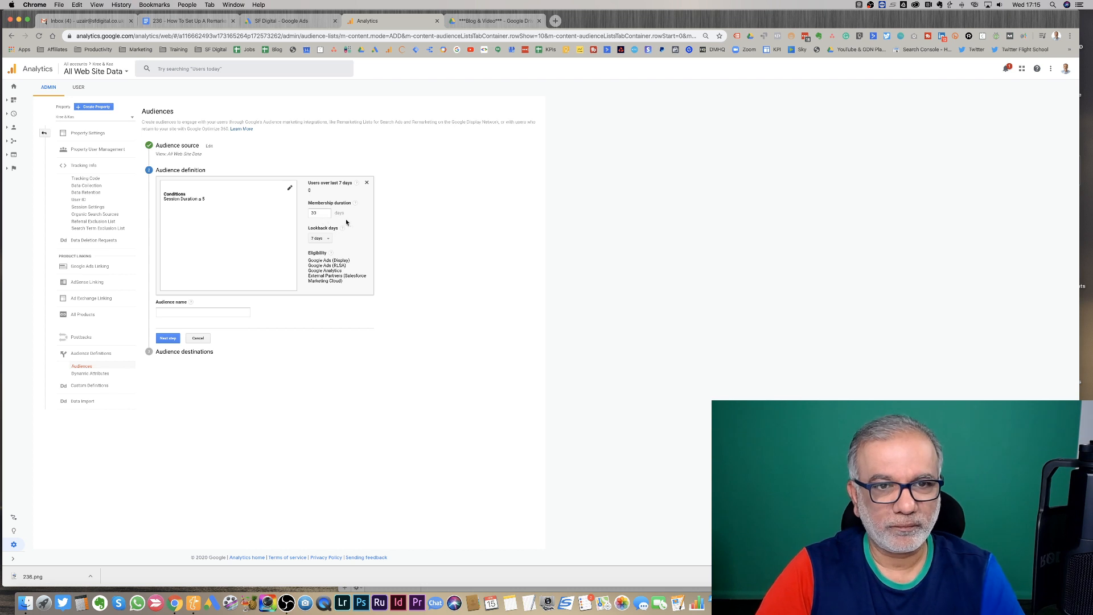
- Set the lookback period to 30 days and select the membership duration value
{"action": "left_click", "coordinate": [325, 241]}
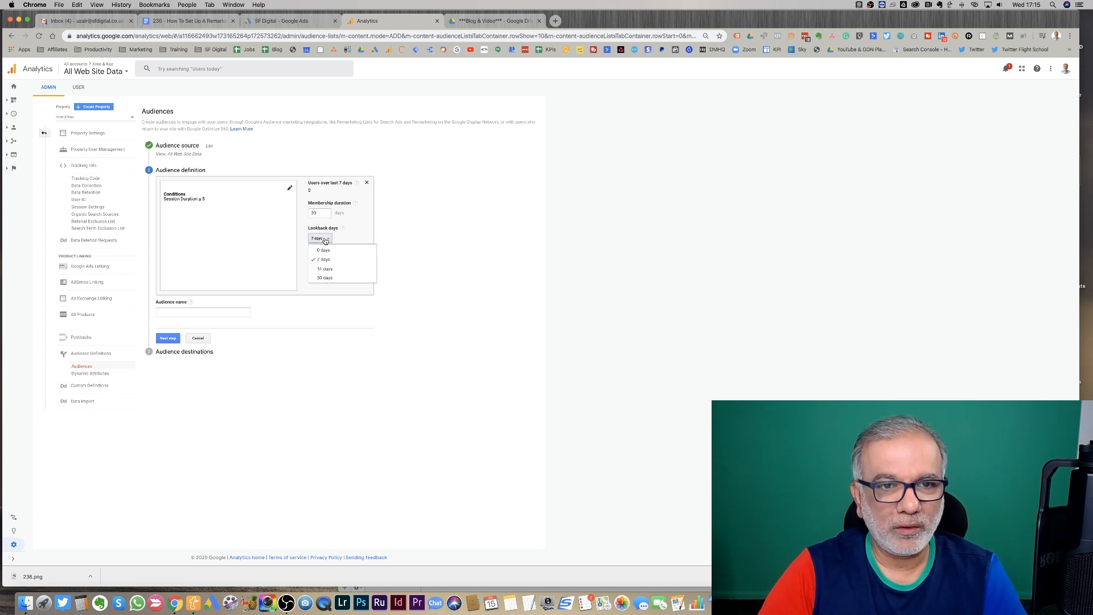
{"action": "left_click", "coordinate": [323, 276]}
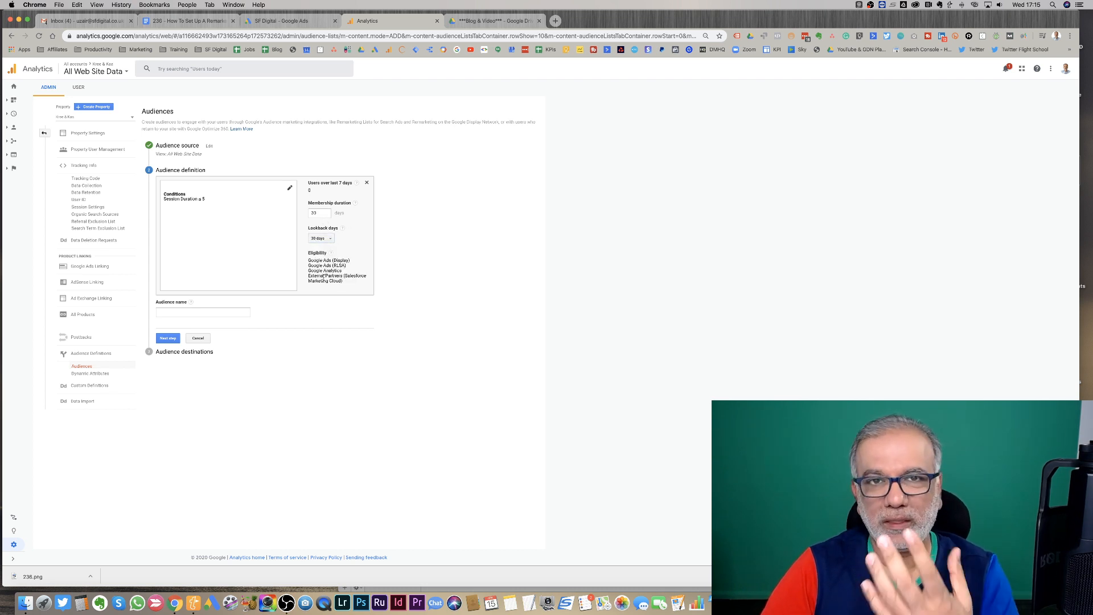
{"action": "left_click", "coordinate": [320, 214]}
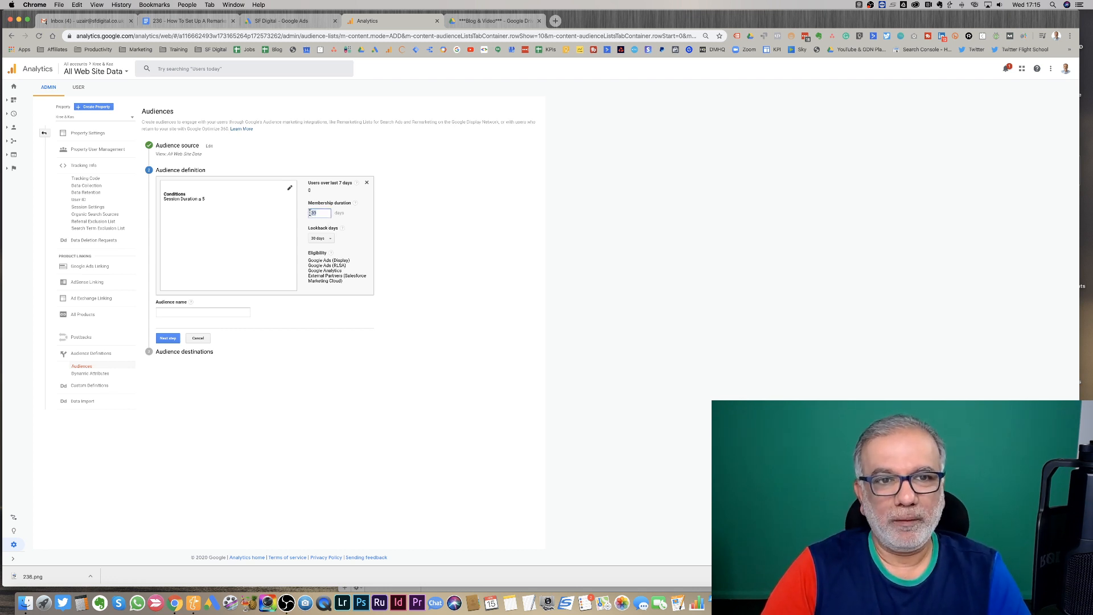
{"action": "left_click_drag", "start_coordinate": [310, 213], "coordinate": [320, 215]}
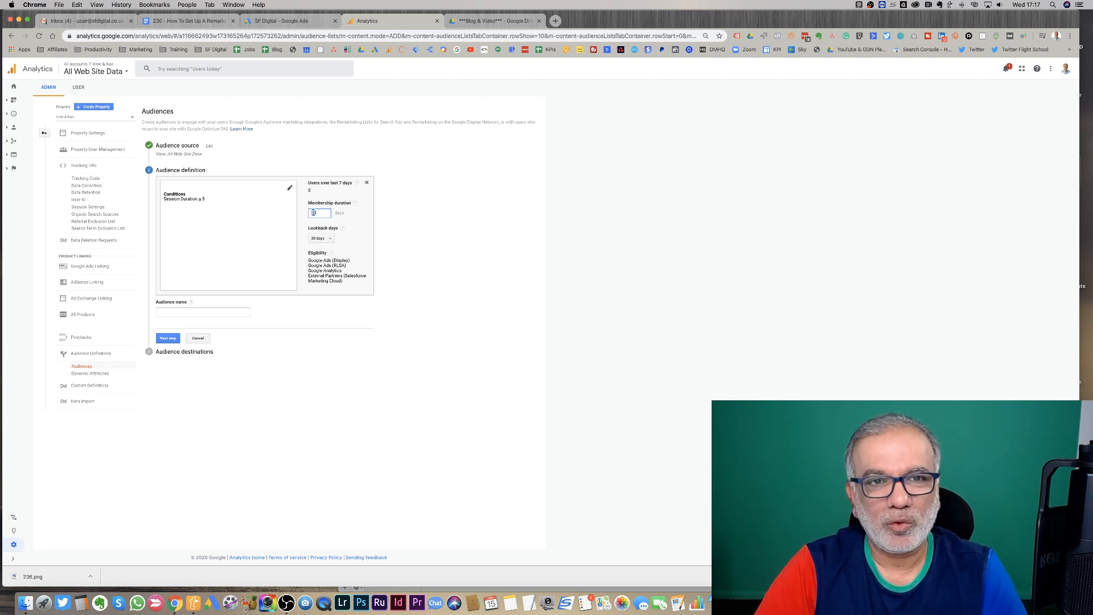
{"action": "left_click_drag", "start_coordinate": [314, 213], "coordinate": [320, 212]}
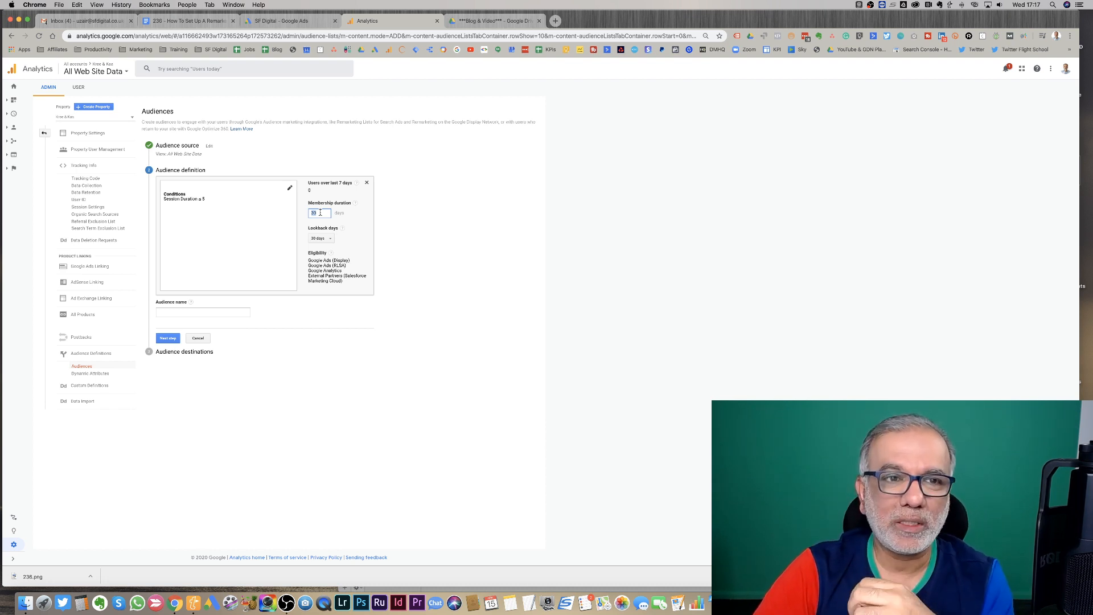
- Name the audience "Bouncers ( 5 seconds or less)" and proceed to the destinations
{"action": "left_click", "coordinate": [216, 313]}
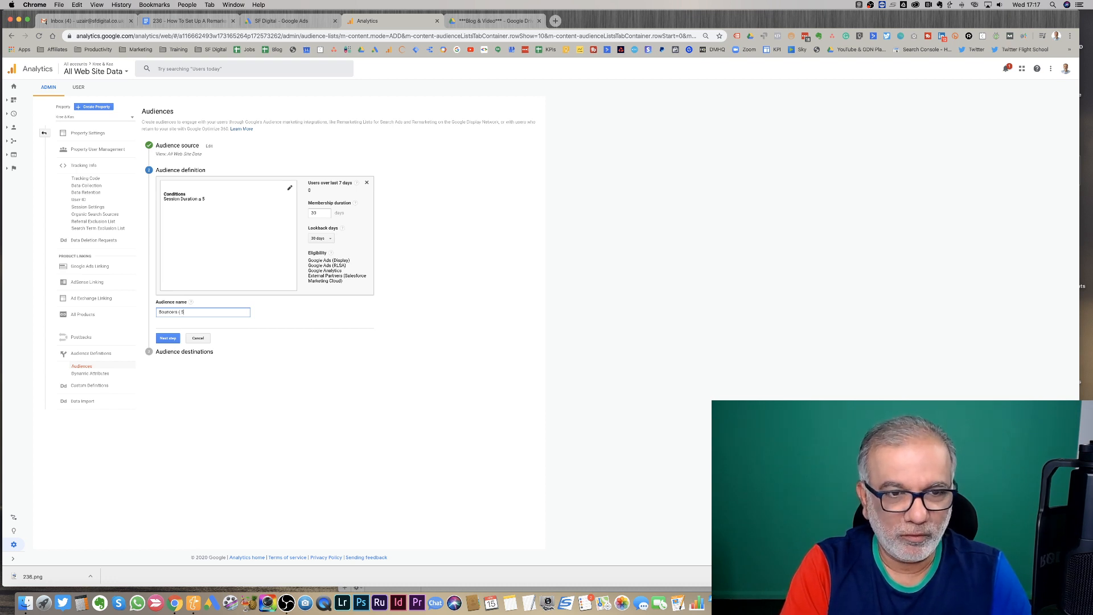
{"action": "type", "text": "conds or less"}
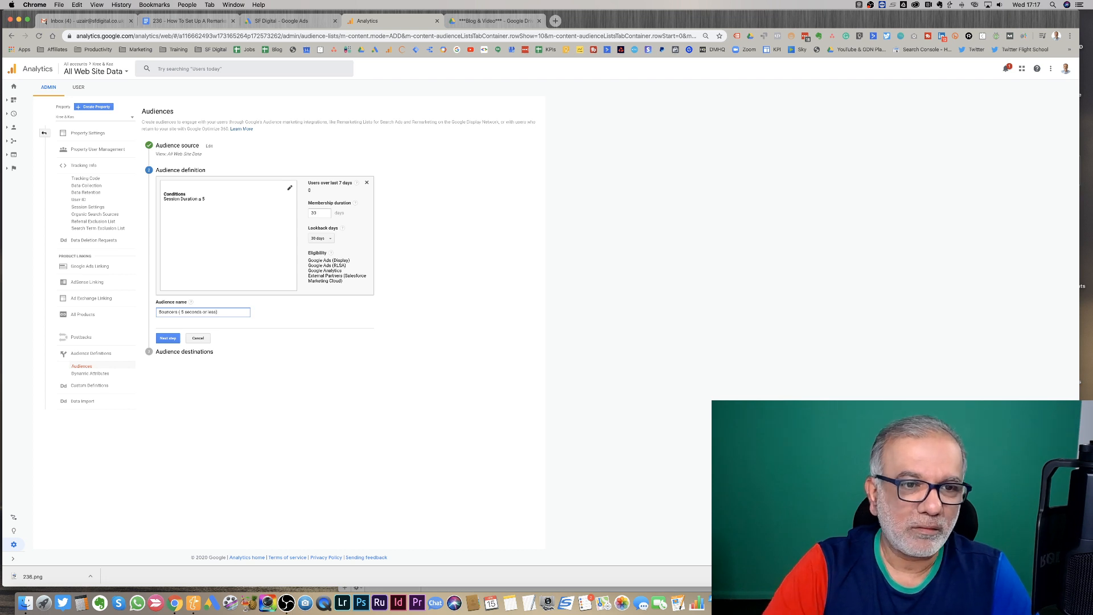
{"action": "left_click", "coordinate": [166, 339]}
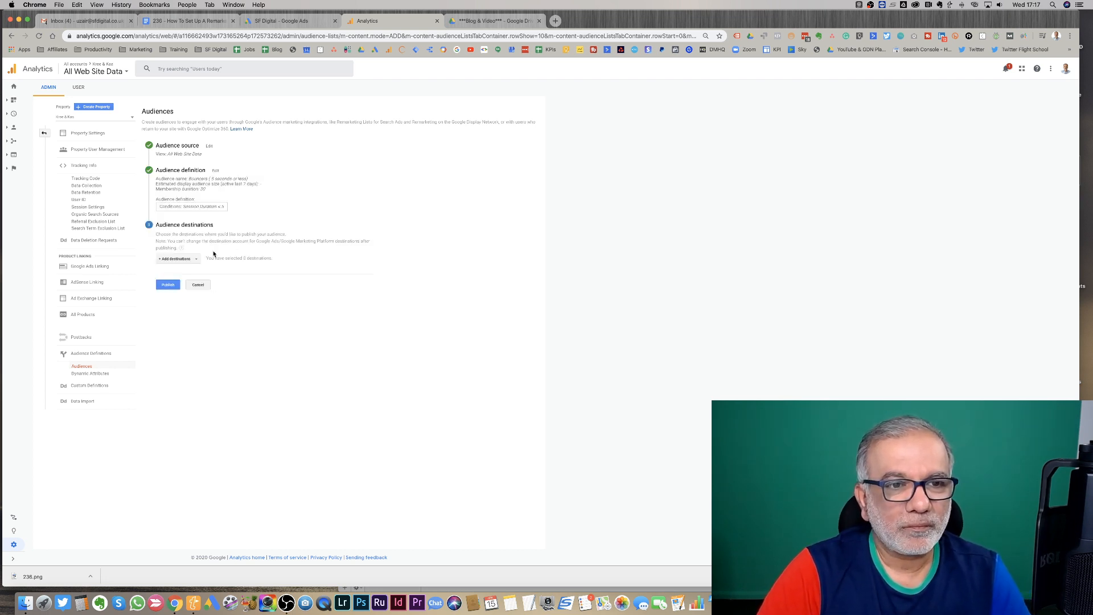
- Add the SF Digital Google Ads account and the Analytics view as destinations and publish the audience
{"action": "left_click", "coordinate": [190, 259]}
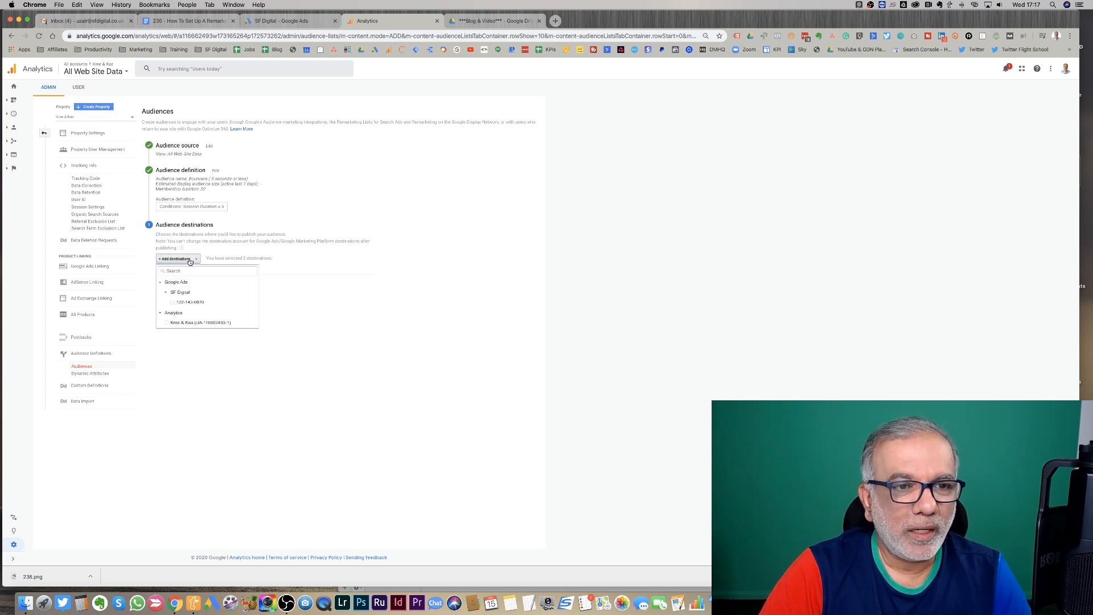
{"action": "left_click", "coordinate": [172, 303]}
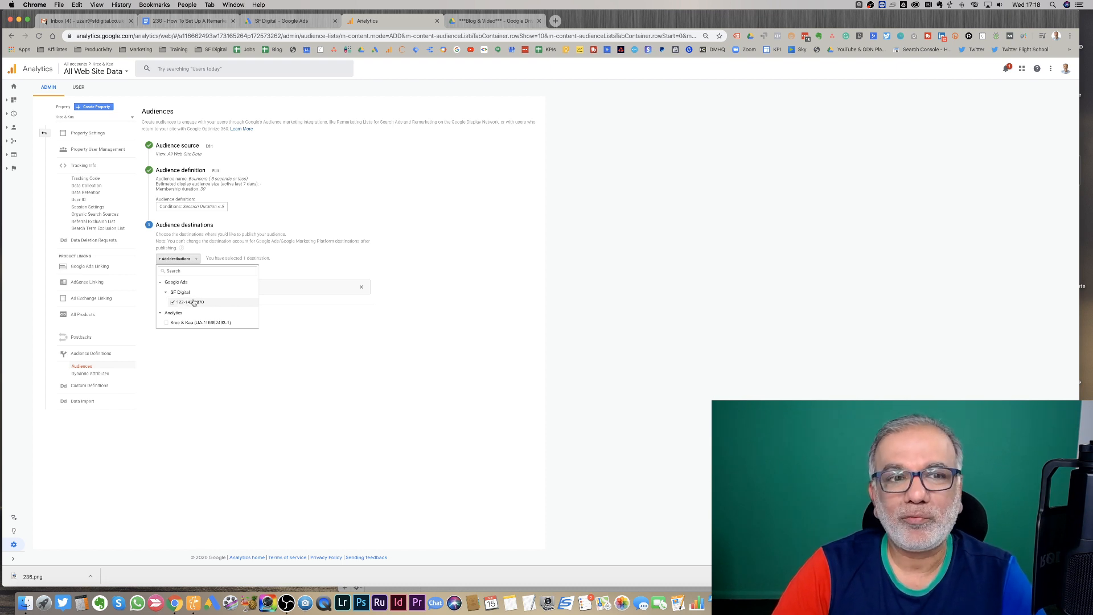
{"action": "left_click", "coordinate": [222, 323]}
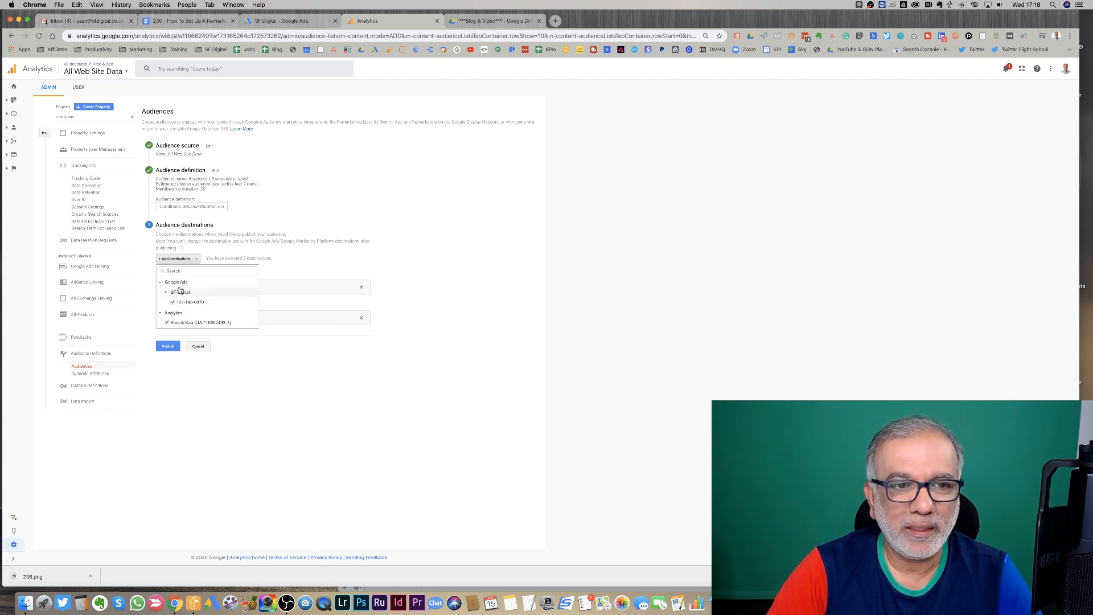
{"action": "left_click", "coordinate": [234, 349]}
{"action": "left_click", "coordinate": [169, 347]}
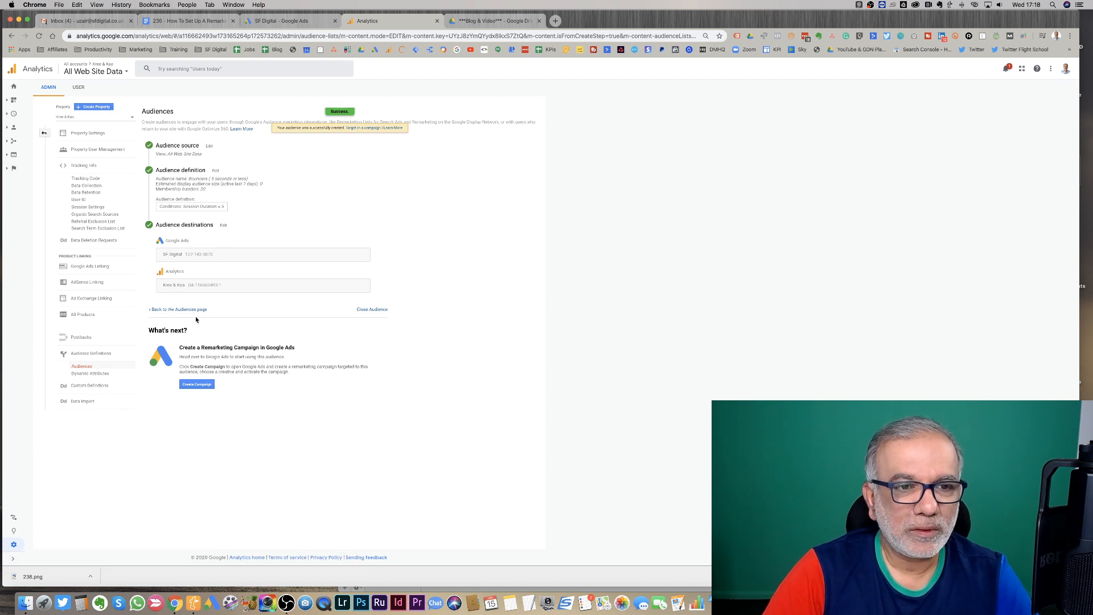
- Return to the Audiences list, start another new audience and set its Conditions filter to Users
{"action": "left_click", "coordinate": [180, 309]}
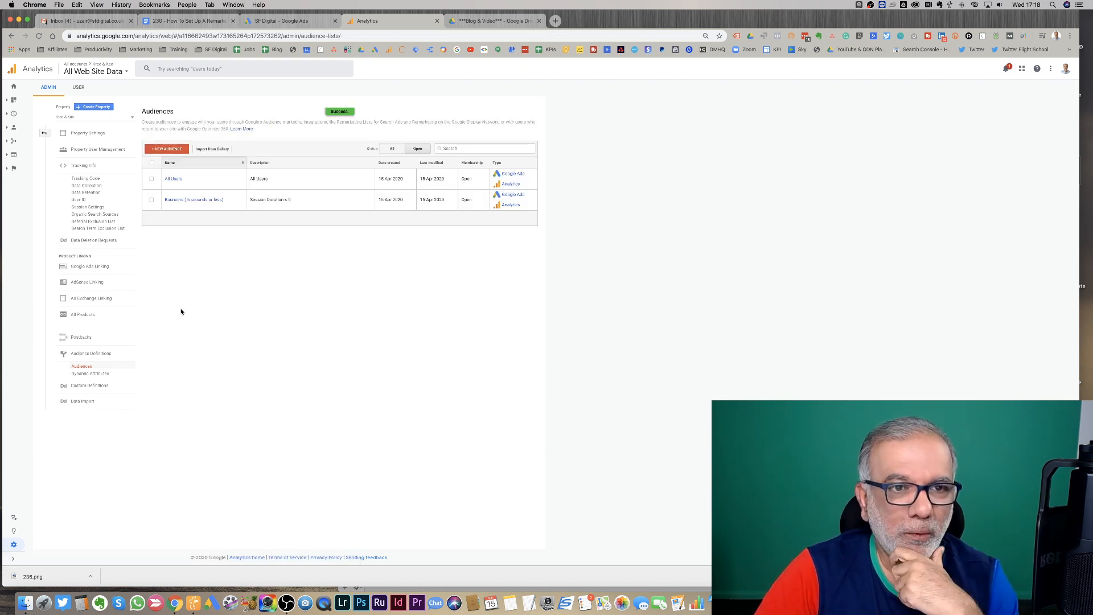
{"action": "left_click", "coordinate": [168, 148]}
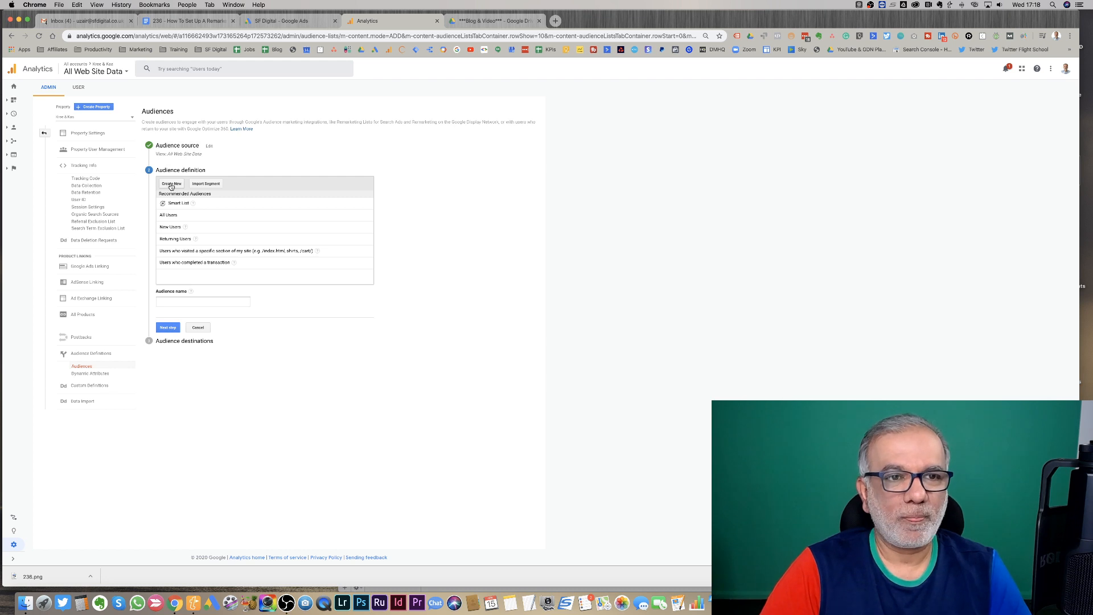
{"action": "left_click", "coordinate": [171, 185]}
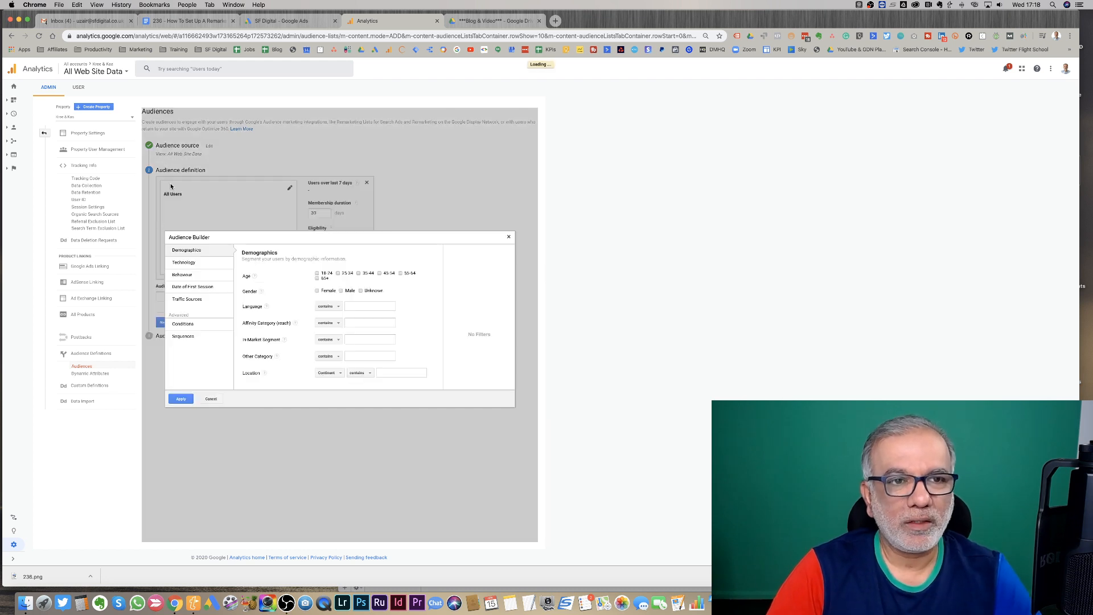
{"action": "left_click", "coordinate": [184, 324]}
{"action": "left_click", "coordinate": [278, 276]}
{"action": "left_click", "coordinate": [272, 295]}
- Add a Session Duration greater than 30 condition, name the audience "Session > 30 seconds" and proceed
{"action": "left_click", "coordinate": [269, 289]}
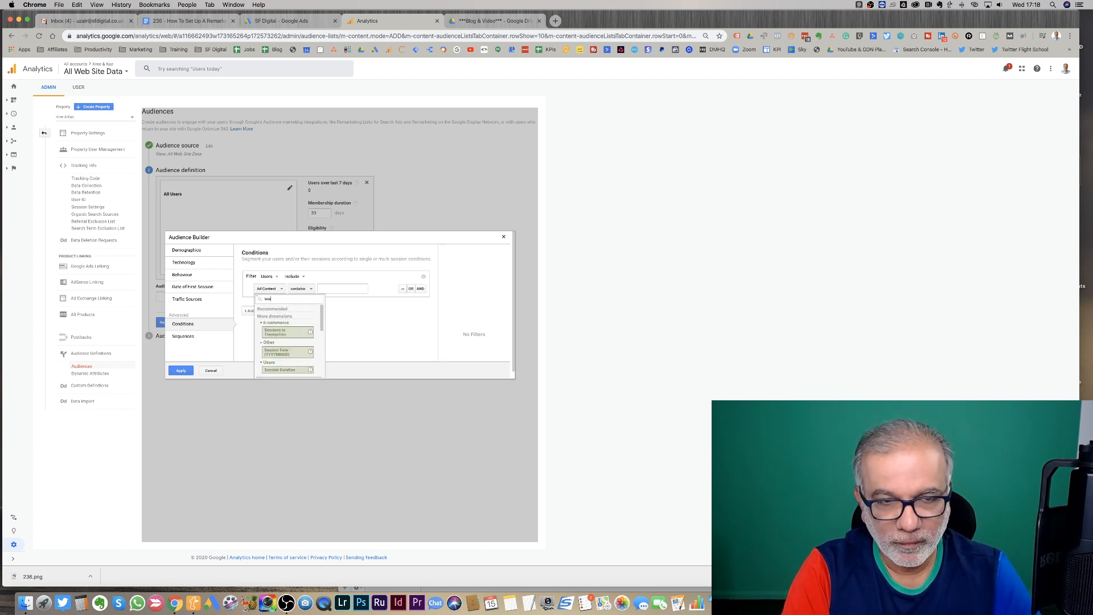
{"action": "type", "text": "session dura"}
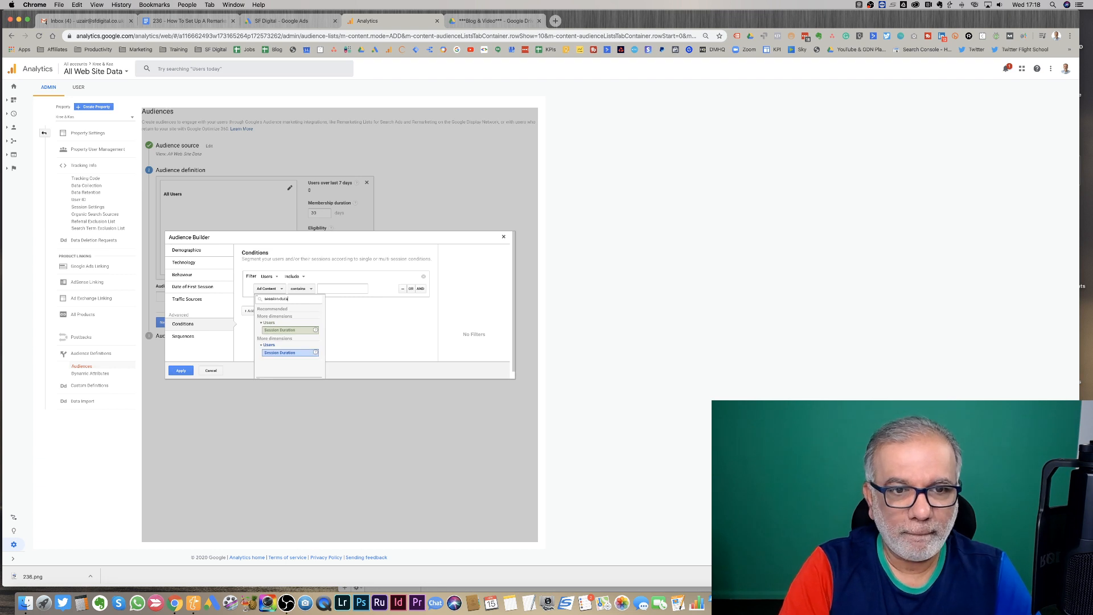
{"action": "left_click", "coordinate": [279, 330]}
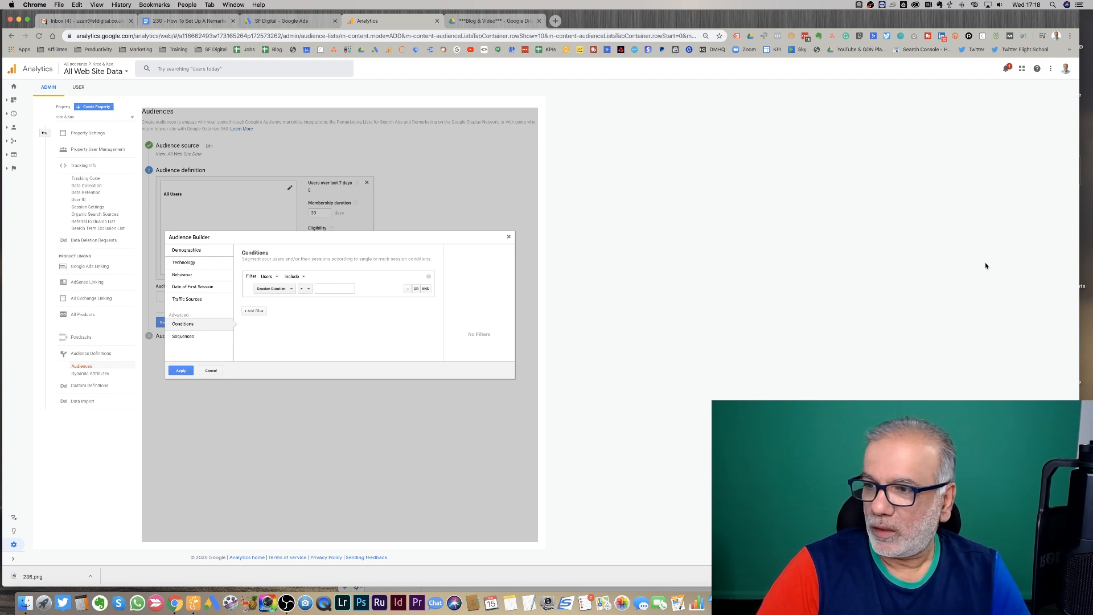
{"action": "left_click", "coordinate": [304, 288]}
{"action": "left_click", "coordinate": [311, 323]}
{"action": "left_click", "coordinate": [336, 289]}
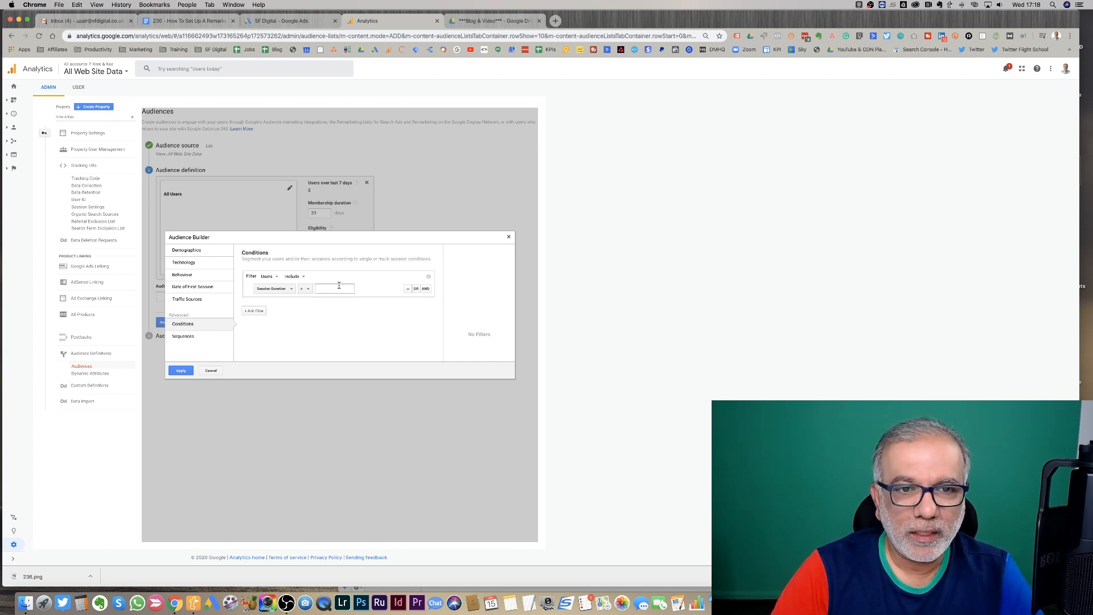
{"action": "type", "text": "30"}
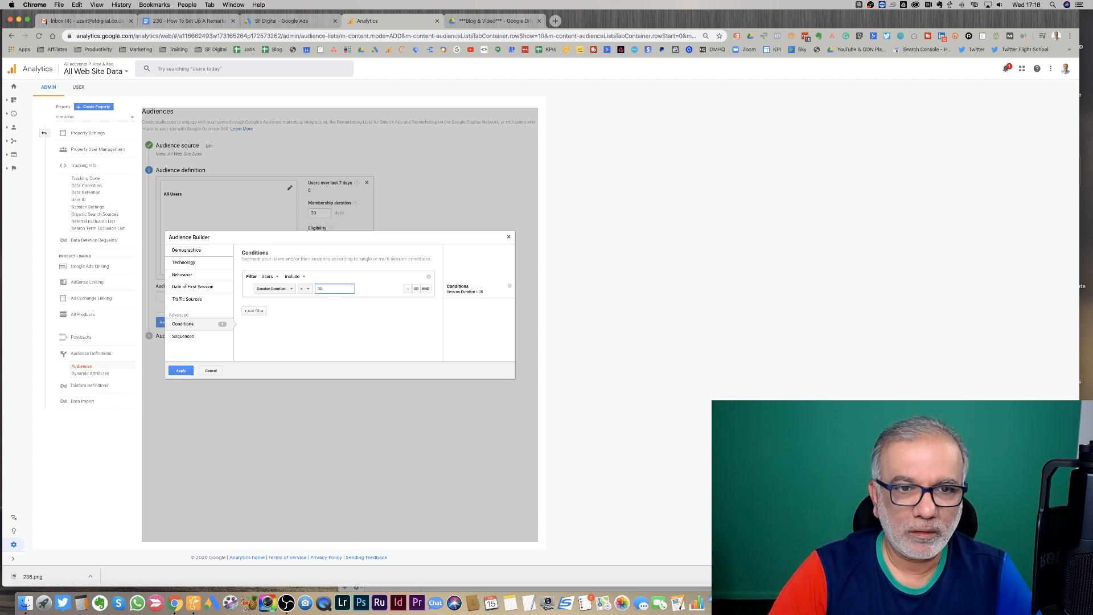
{"action": "left_click", "coordinate": [180, 371]}
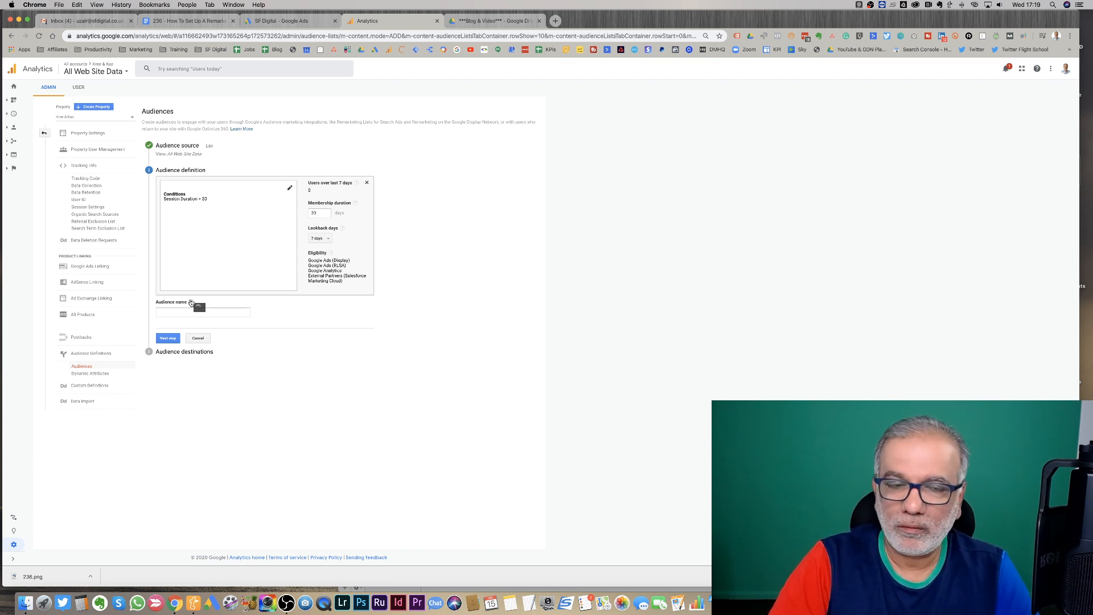
{"action": "left_click", "coordinate": [183, 311]}
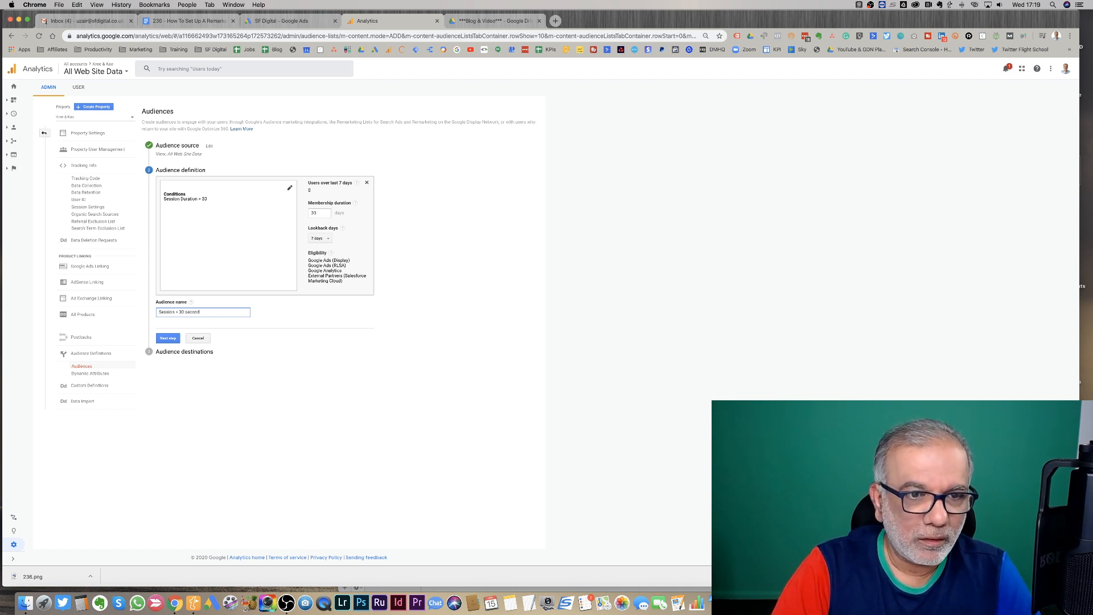
{"action": "left_click", "coordinate": [160, 338]}
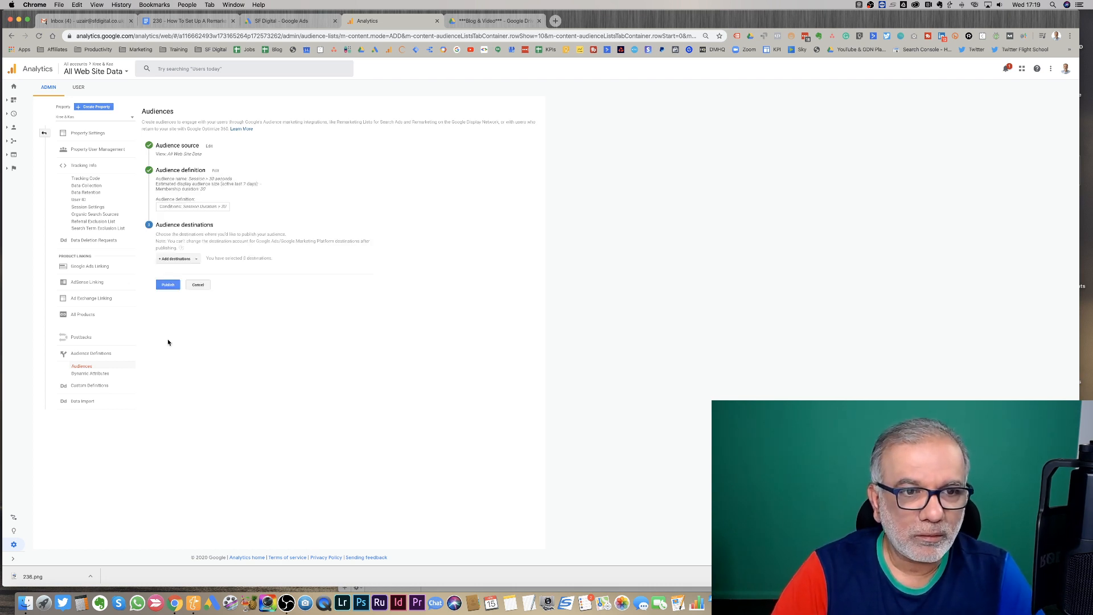
- Select the SF Digital Google Ads account and the Analytics view as destinations, then publish the audience
{"action": "left_click", "coordinate": [176, 259]}
{"action": "left_click", "coordinate": [178, 302]}
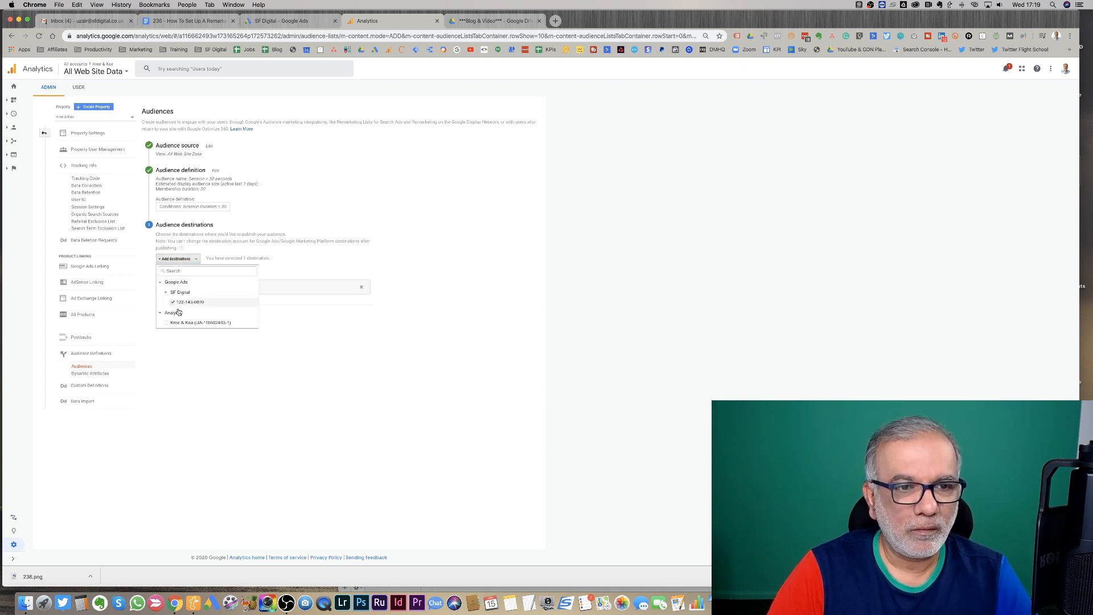
{"action": "left_click", "coordinate": [168, 323]}
{"action": "left_click", "coordinate": [164, 347]}
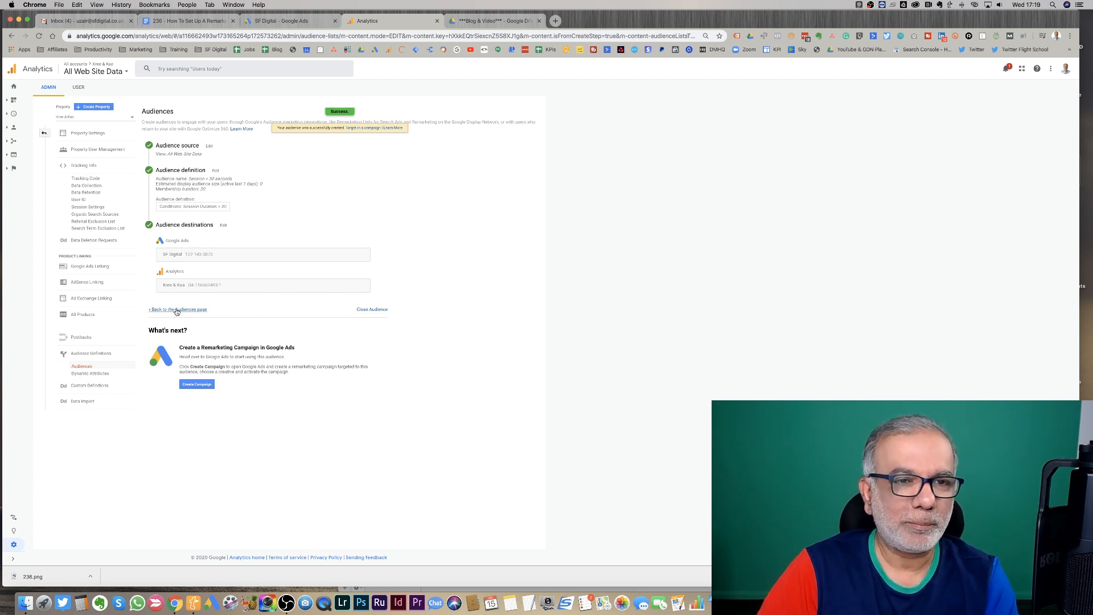
- Return to the Audiences list, start another new audience, open Conditions and set the filter to Users
{"action": "left_click", "coordinate": [176, 310]}
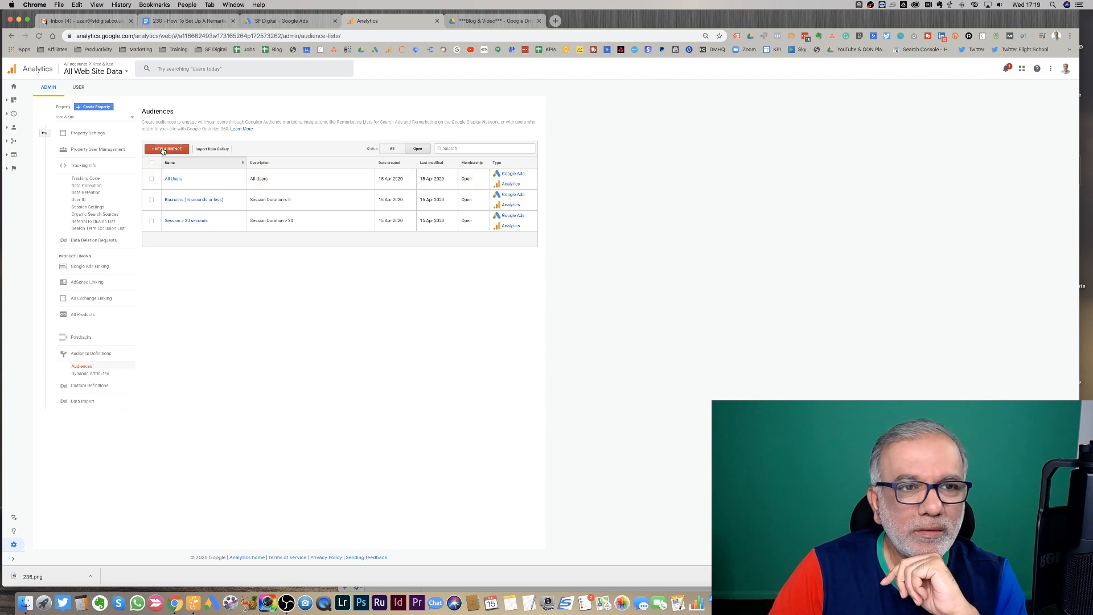
{"action": "left_click", "coordinate": [163, 150]}
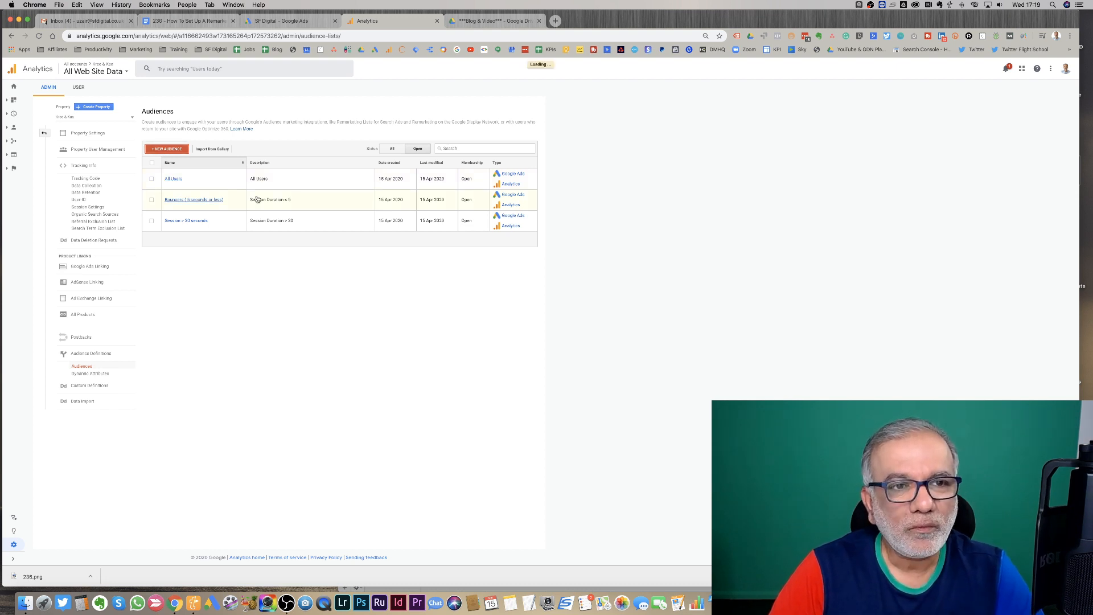
{"action": "left_click", "coordinate": [174, 183]}
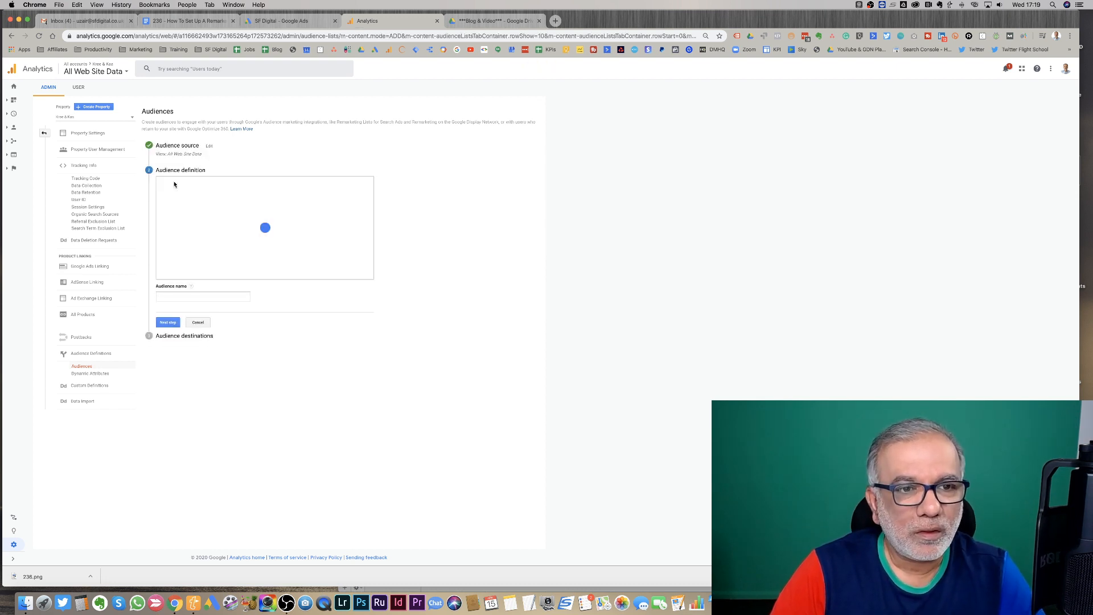
{"action": "left_click", "coordinate": [188, 325]}
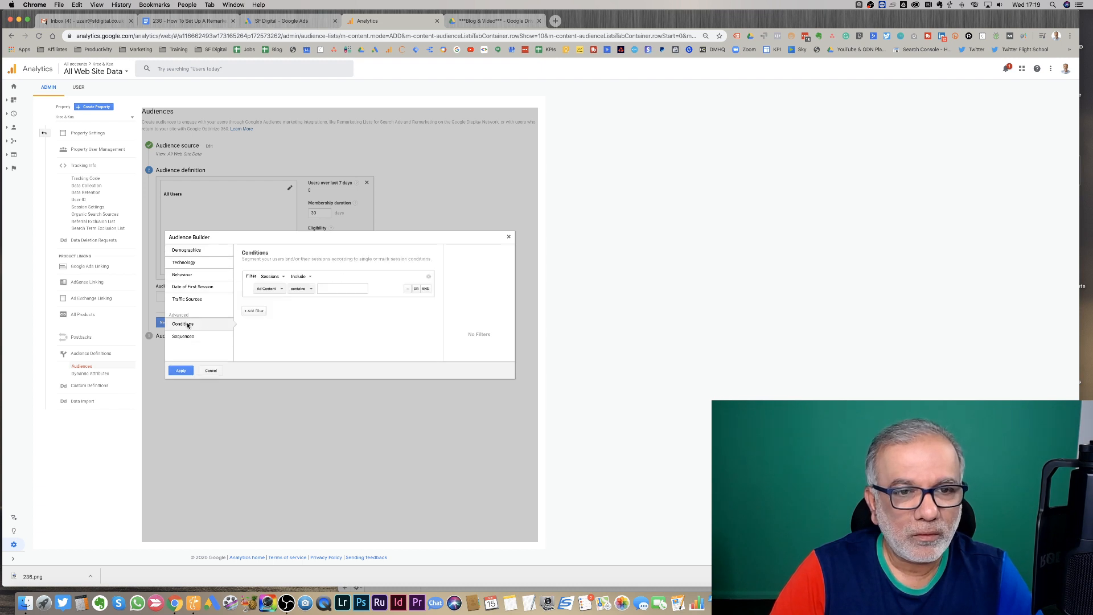
{"action": "left_click", "coordinate": [277, 278]}
{"action": "left_click", "coordinate": [276, 296]}
- Add a Session Duration greater than 60 condition and apply it to the audience definition
{"action": "left_click", "coordinate": [275, 290]}
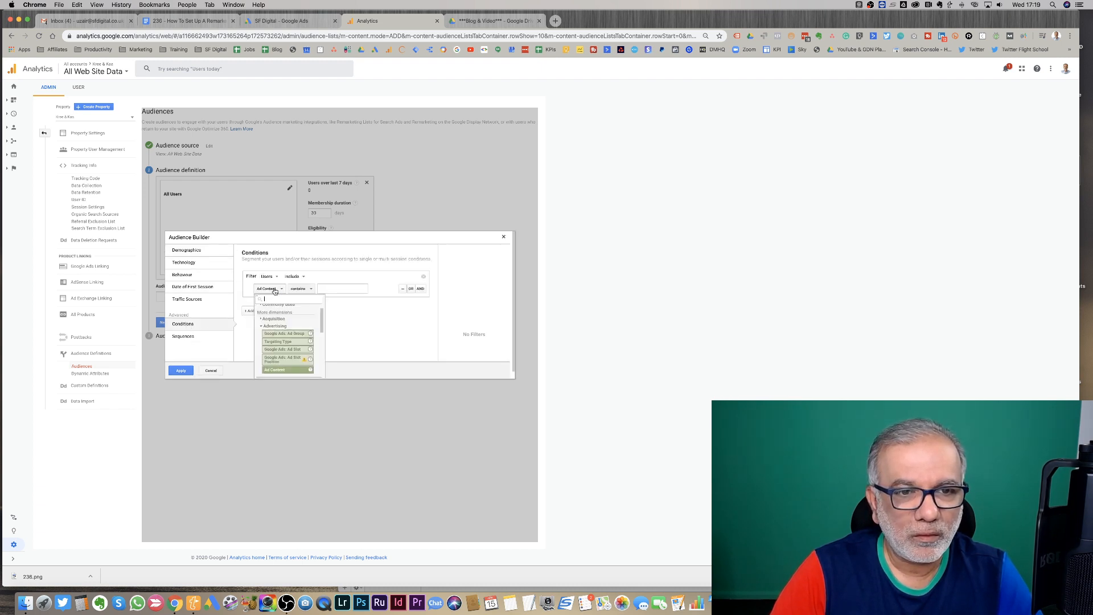
{"action": "type", "text": "session"}
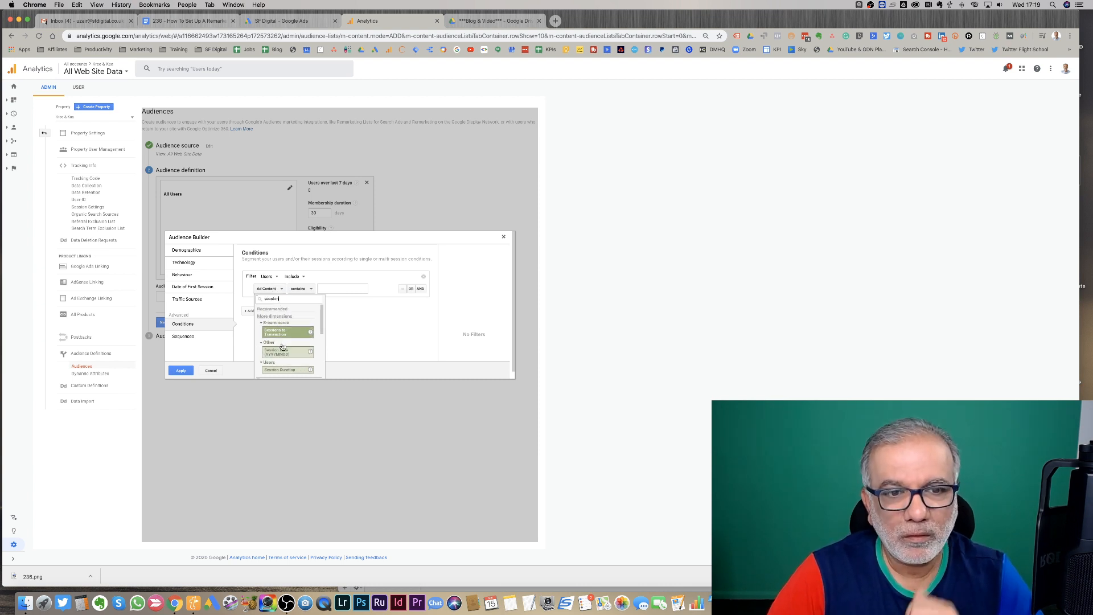
{"action": "left_click", "coordinate": [281, 369]}
{"action": "left_click", "coordinate": [305, 289]}
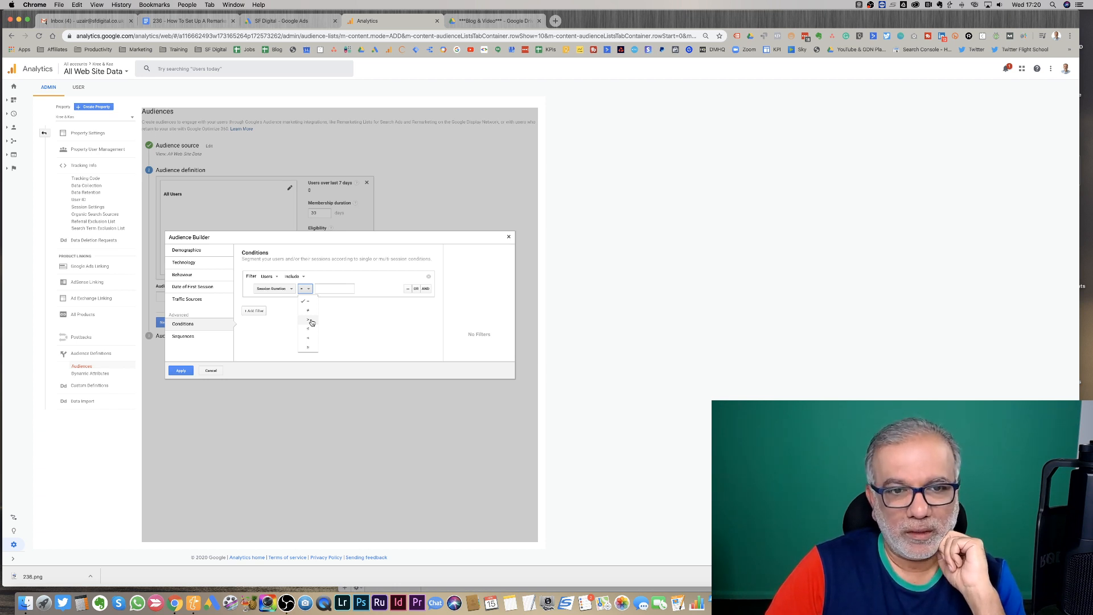
{"action": "left_click", "coordinate": [311, 321]}
{"action": "left_click", "coordinate": [331, 289]}
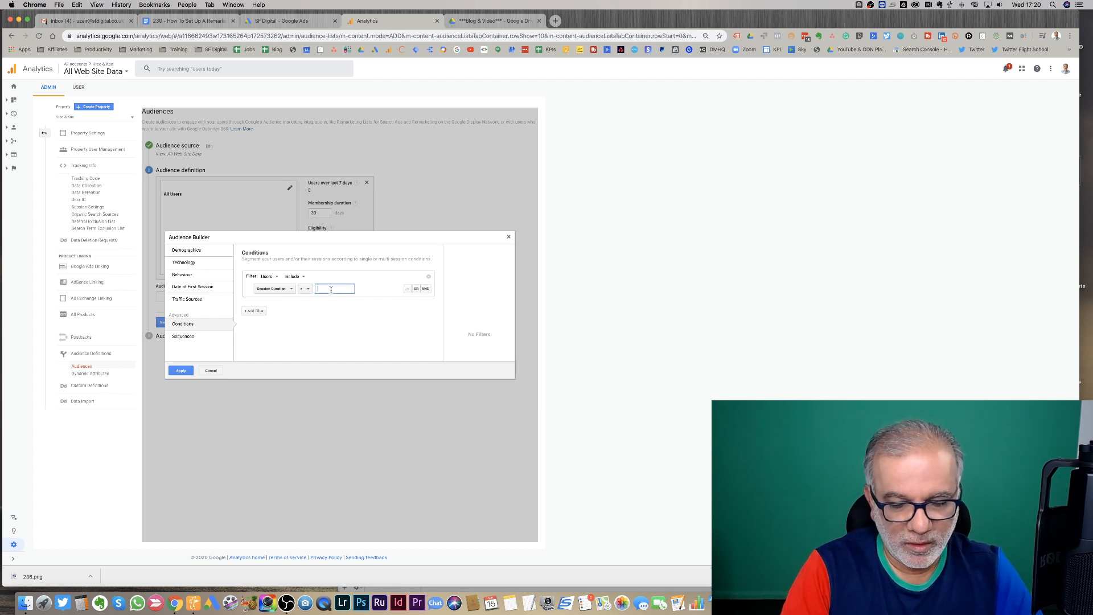
{"action": "type", "text": "40"}
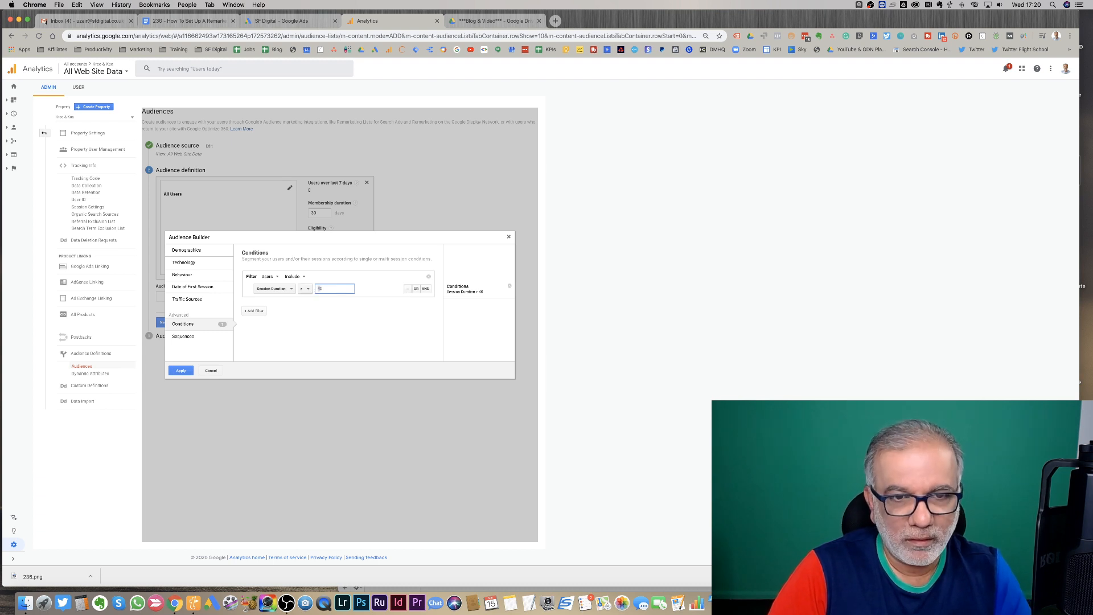
{"action": "left_click", "coordinate": [181, 371]}
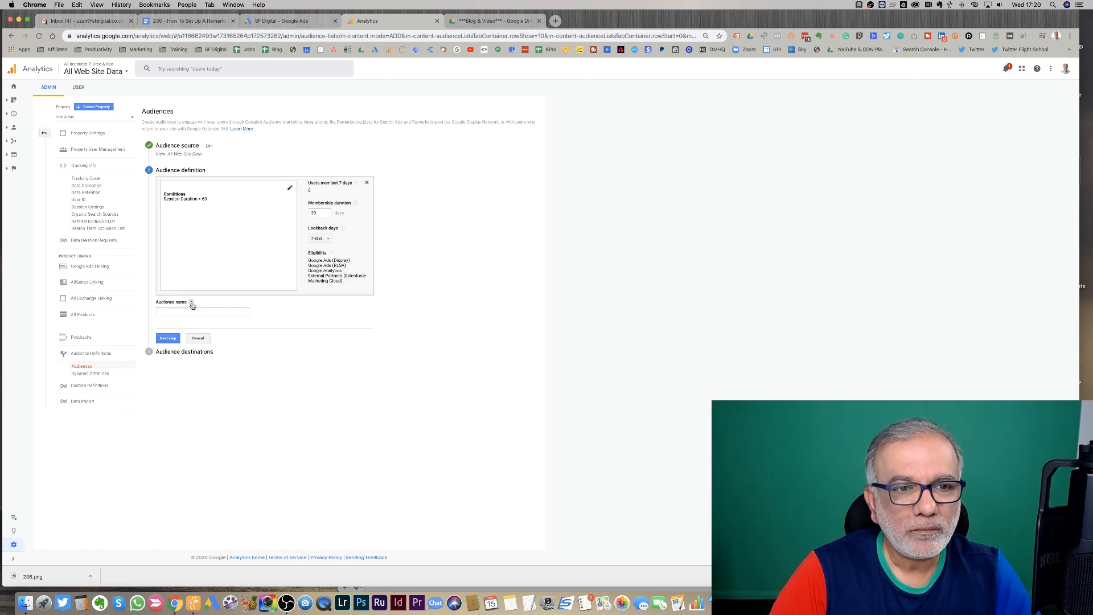
- Name the audience "Session > 60 seconds", set the lookback to 30 days and proceed to destinations
{"action": "left_click", "coordinate": [193, 312]}
{"action": "type", "text": "Session"}
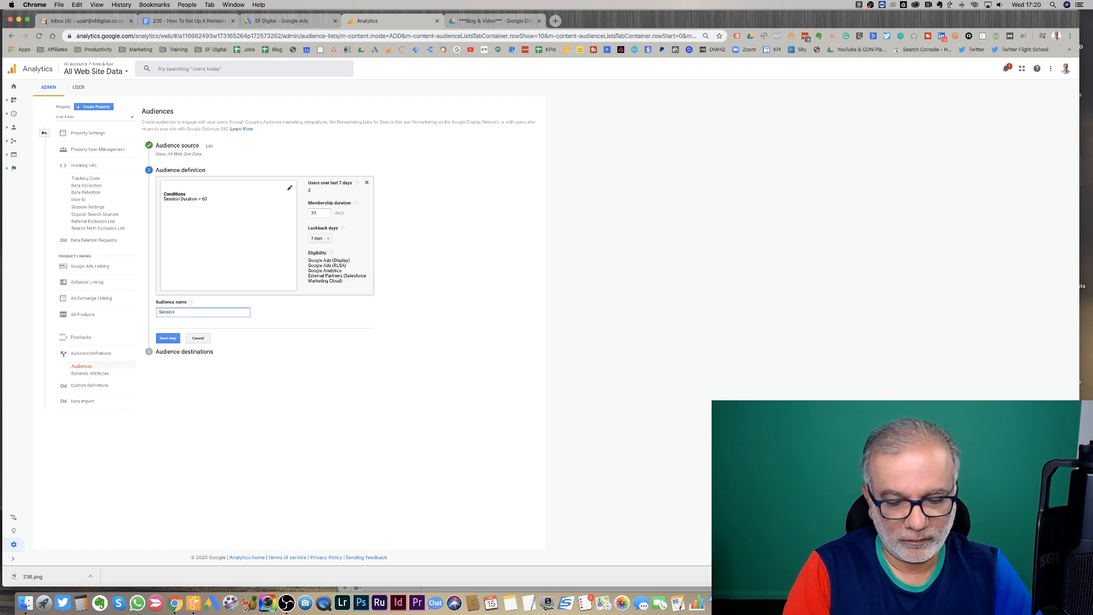
{"action": "type", "text": " > 60 seconds"}
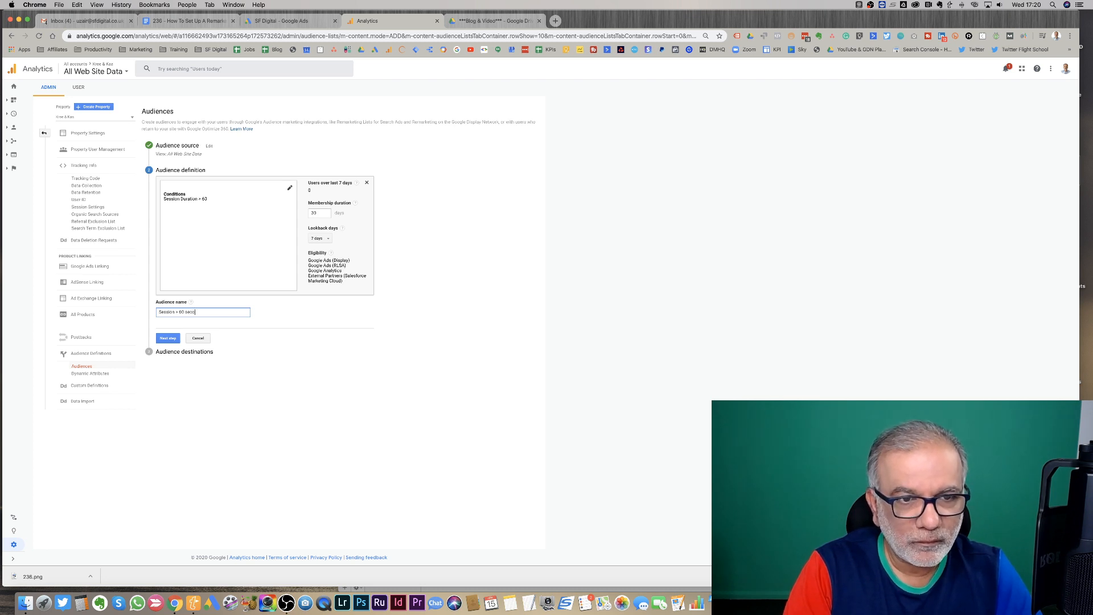
{"action": "left_click", "coordinate": [328, 239]}
{"action": "left_click", "coordinate": [323, 278]}
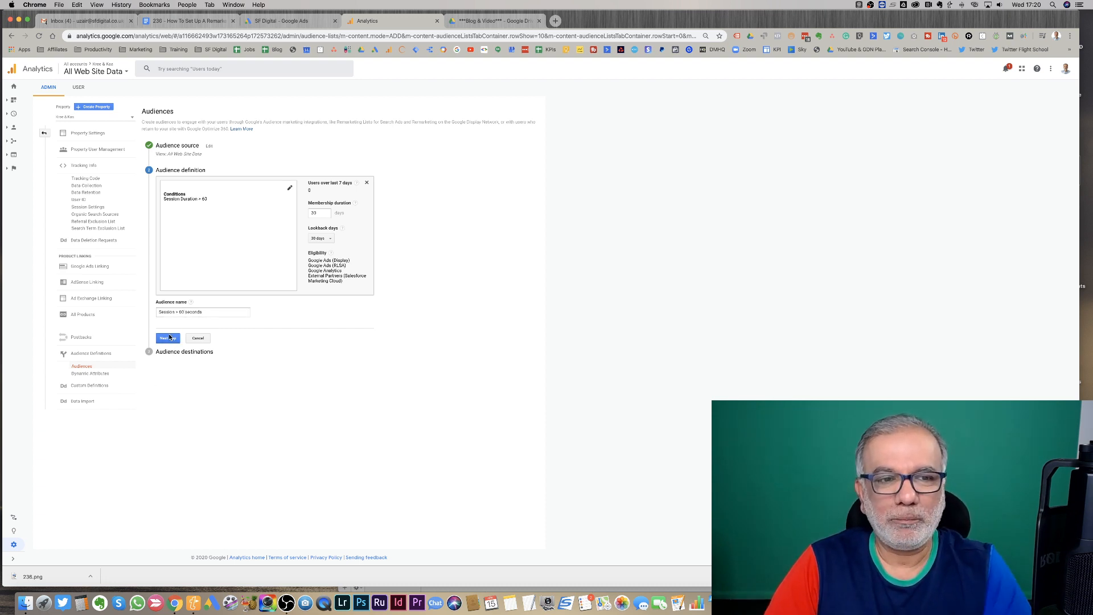
{"action": "left_click", "coordinate": [164, 341]}
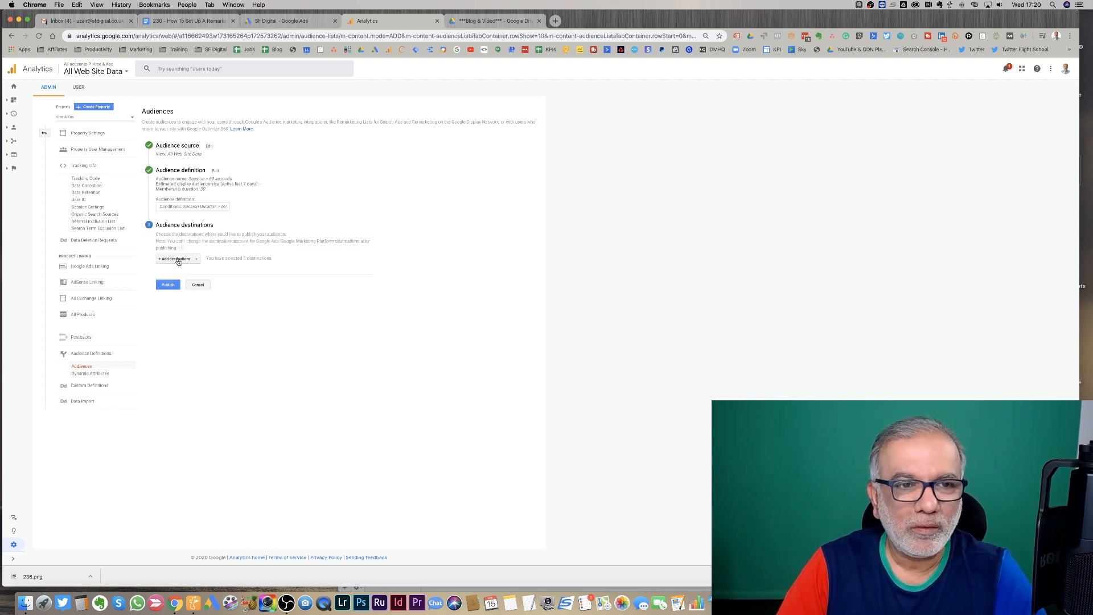
- Add the SF Digital Google Ads account and Analytics view as destinations, publish, and return to the Audiences list
{"action": "left_click", "coordinate": [178, 259]}
{"action": "left_click", "coordinate": [173, 302]}
{"action": "left_click", "coordinate": [165, 324]}
{"action": "left_click", "coordinate": [167, 347]}
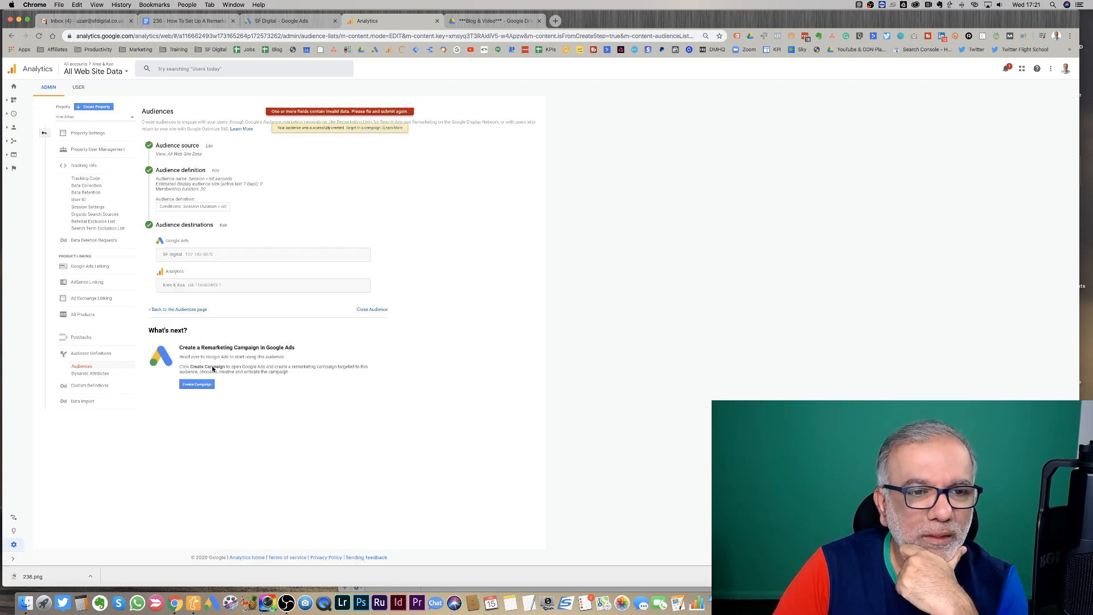
{"action": "left_click", "coordinate": [176, 310]}
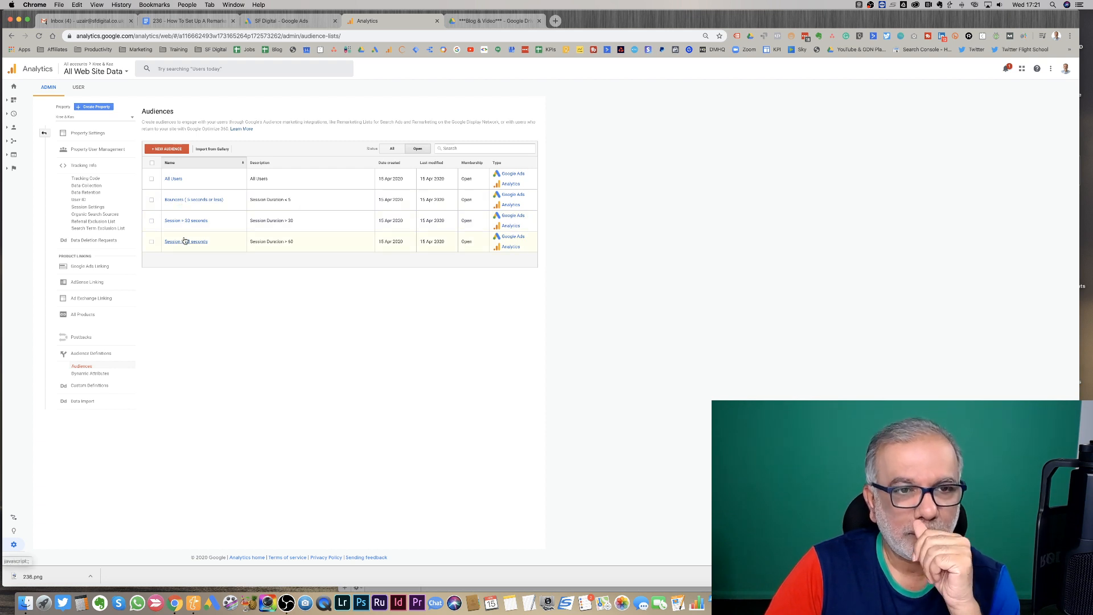
- Switch to Google Ads and review the remarketing audience list for the newly imported Analytics audiences
{"action": "left_click", "coordinate": [292, 21]}
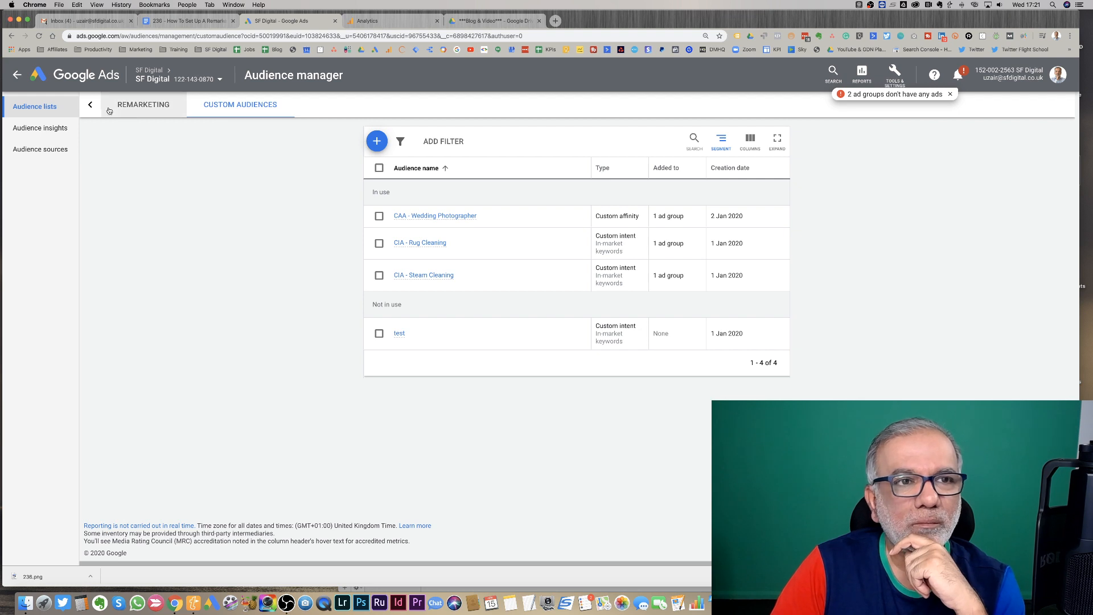
{"action": "left_click", "coordinate": [132, 107]}
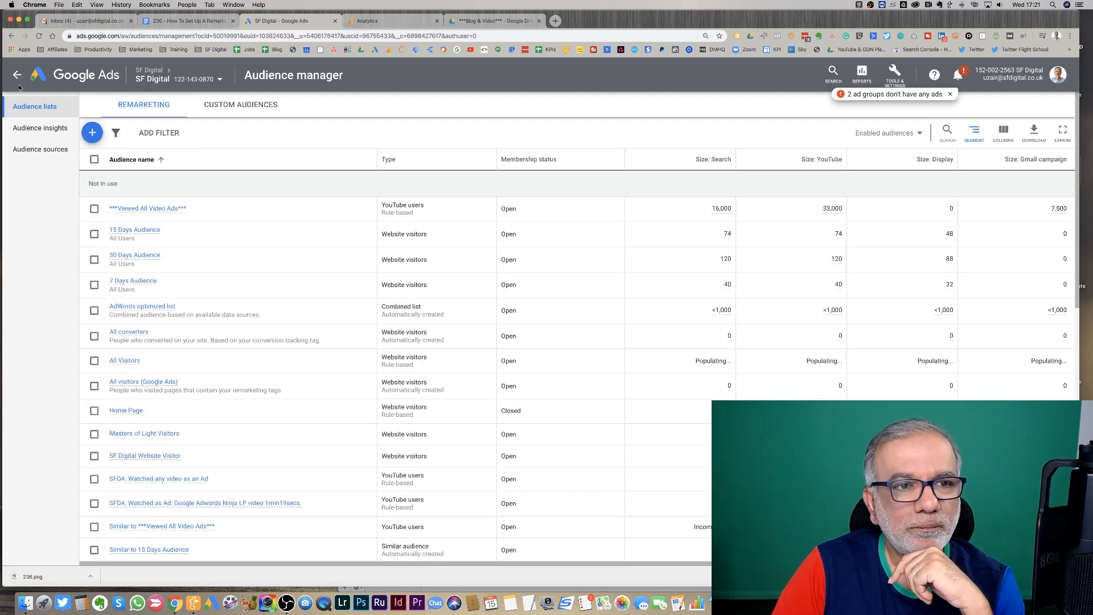
{"action": "left_click", "coordinate": [39, 36]}
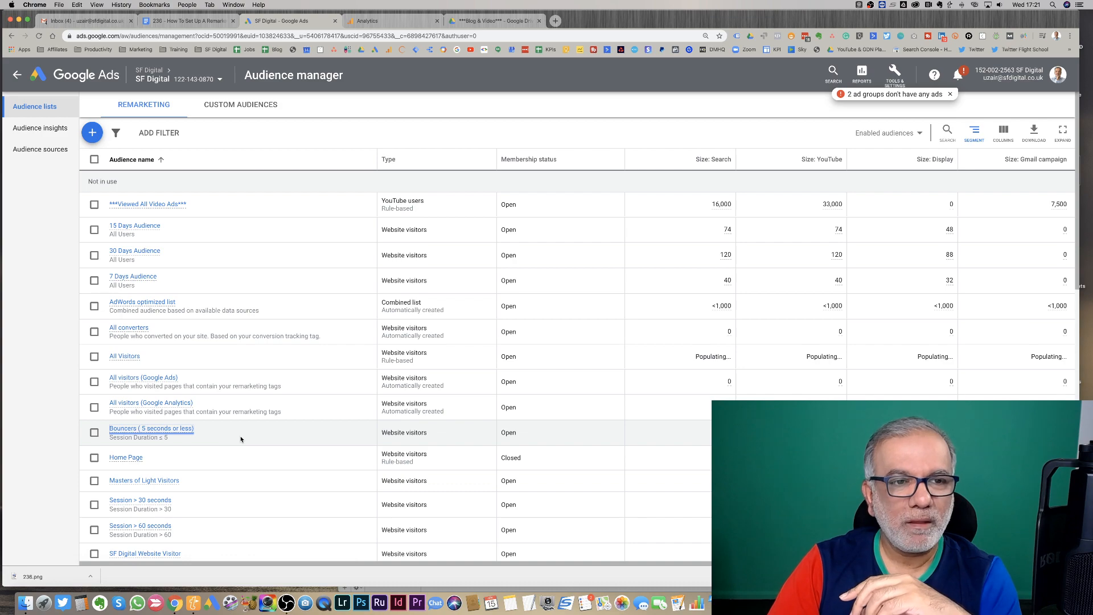
{"action": "scroll", "coordinate": [236, 437], "scroll_direction": "down", "scroll_amount": 3}
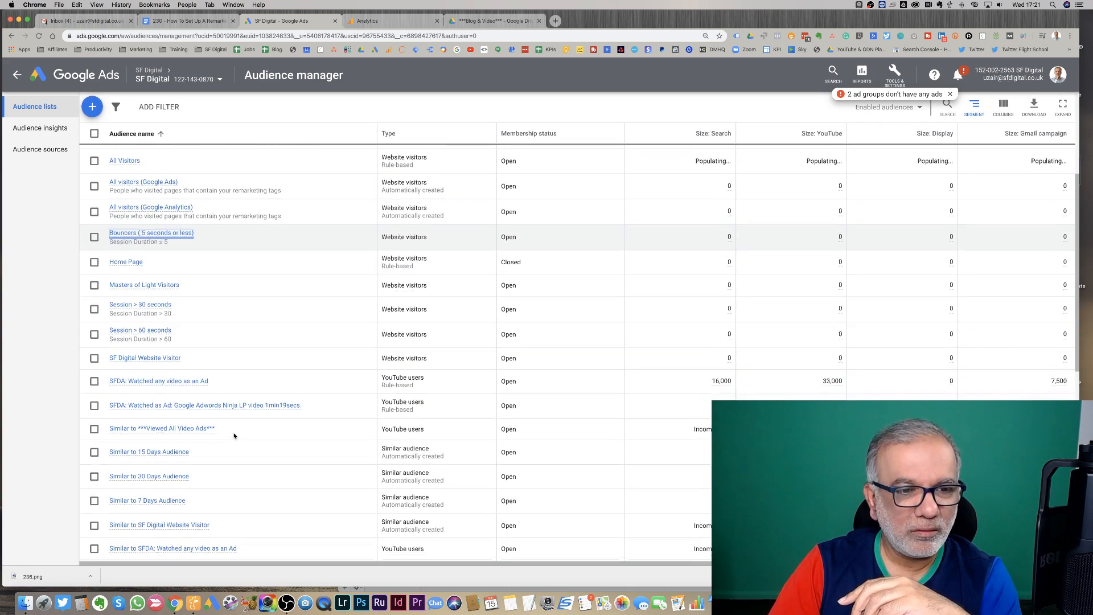
{"action": "scroll", "coordinate": [234, 436], "scroll_direction": "down", "scroll_amount": 5}
{"action": "scroll", "coordinate": [233, 436], "scroll_direction": "down", "scroll_amount": 3}
{"action": "scroll", "coordinate": [233, 435], "scroll_direction": "up", "scroll_amount": 4}
{"action": "scroll", "coordinate": [233, 436], "scroll_direction": "up", "scroll_amount": 3}
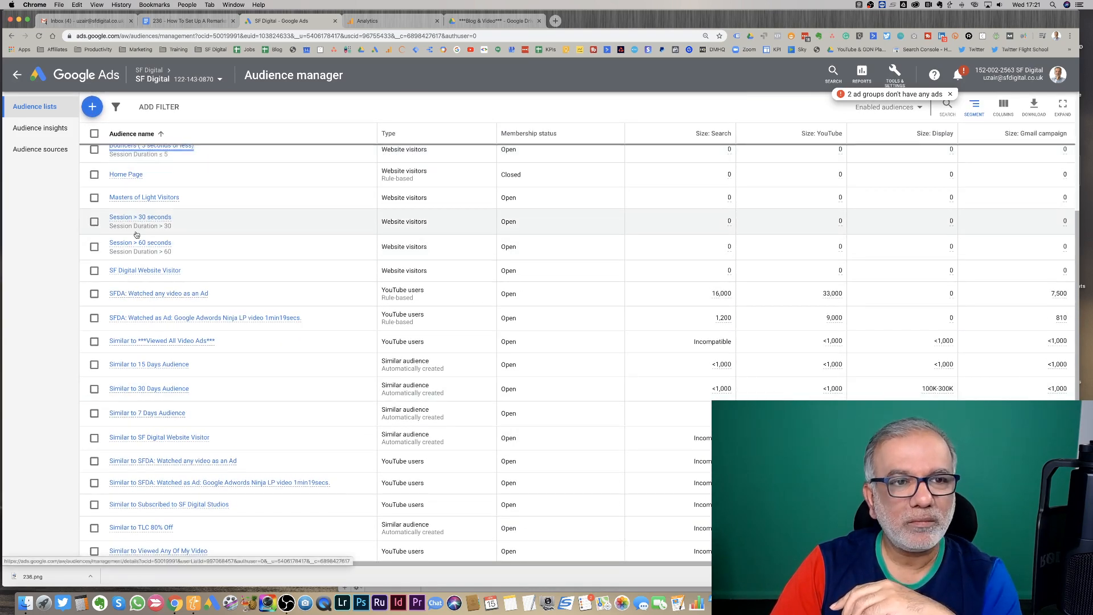
- Open the Audiences page of the Advertise Google - E ad group in the Search-38 campaign
{"action": "left_click", "coordinate": [18, 74]}
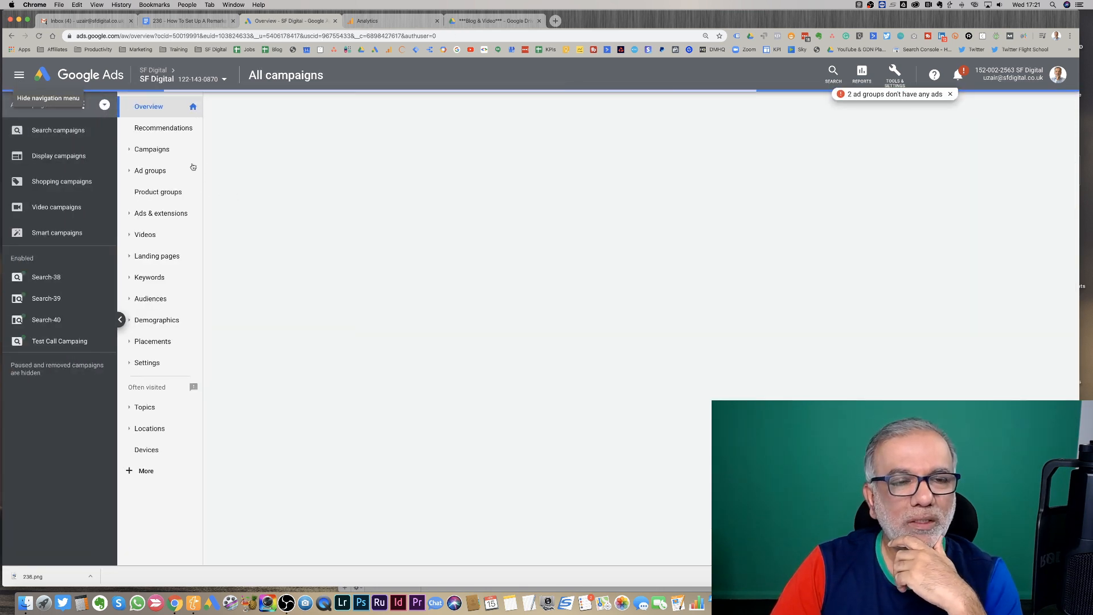
{"action": "left_click", "coordinate": [57, 278]}
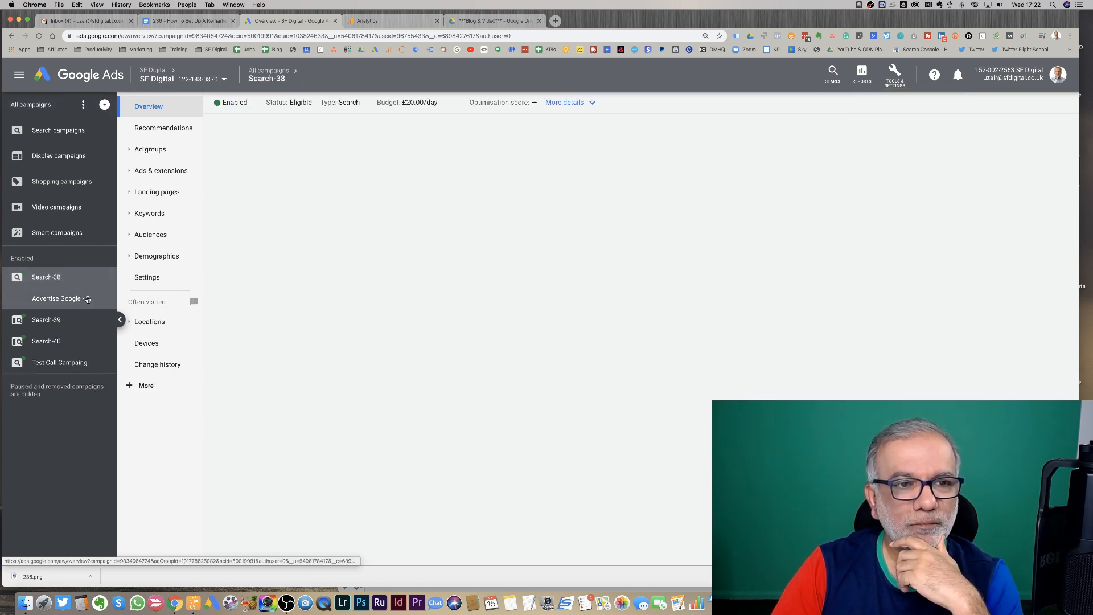
{"action": "left_click", "coordinate": [87, 299]}
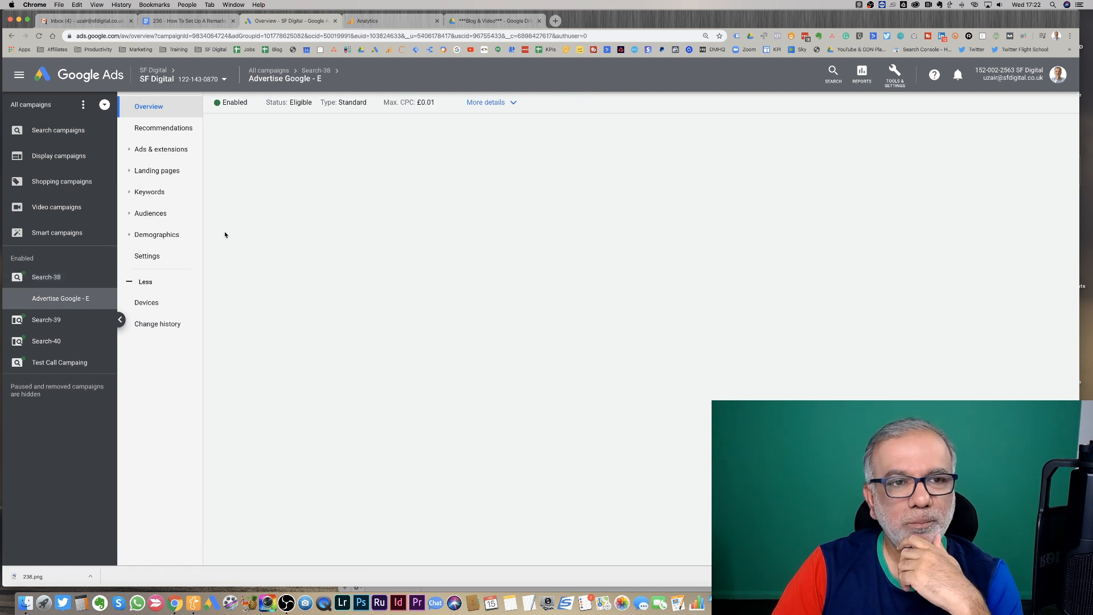
{"action": "left_click", "coordinate": [161, 215]}
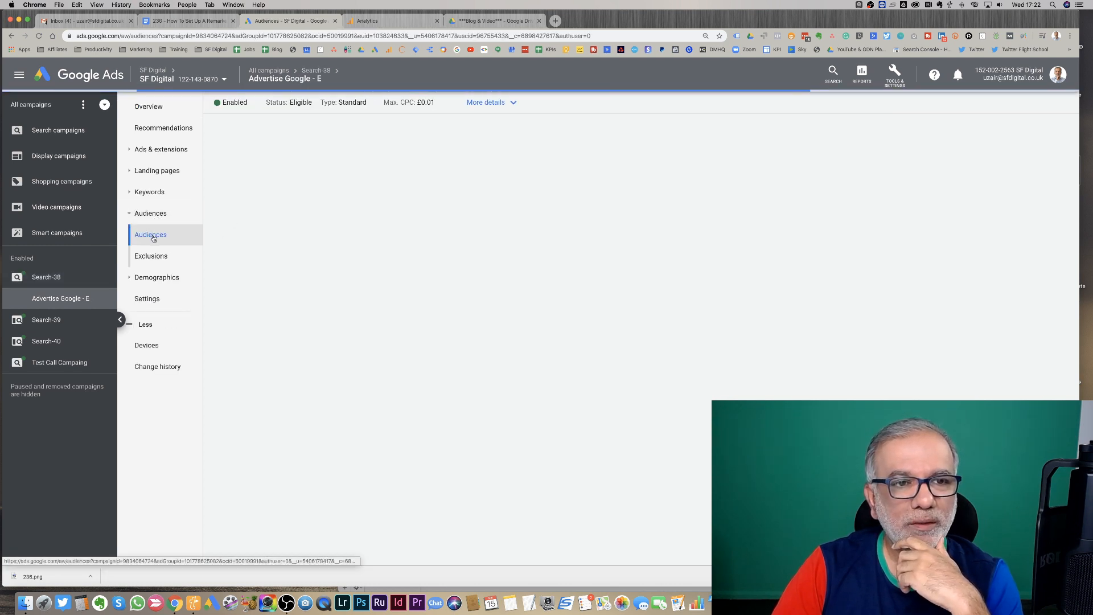
{"action": "left_click", "coordinate": [154, 238]}
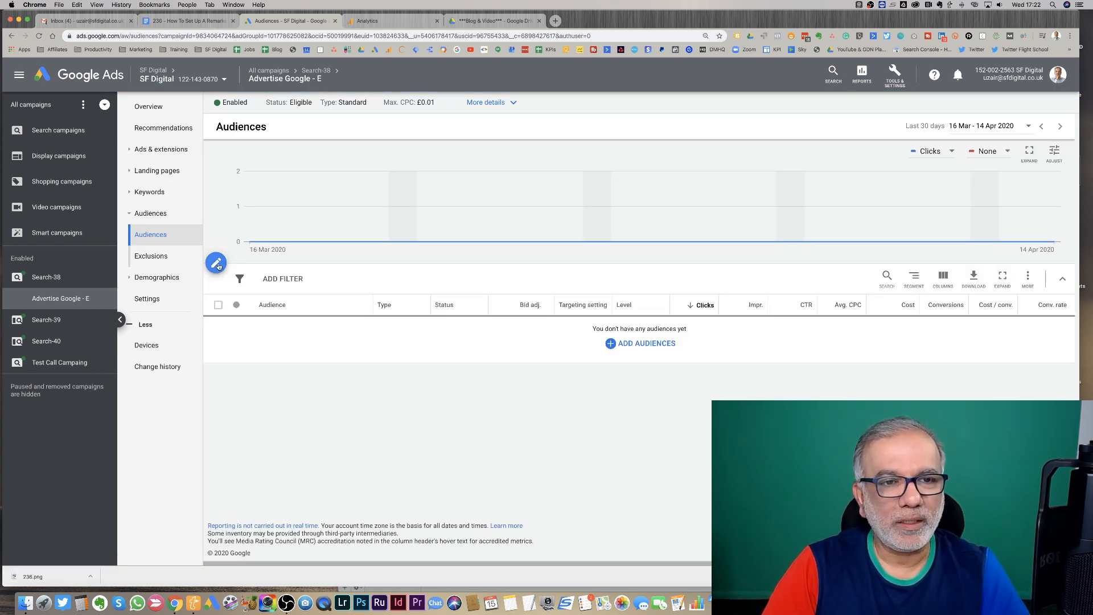
- Add the "Session > 30 seconds" website visitors audience to the ad group for observation and save
{"action": "left_click", "coordinate": [607, 352]}
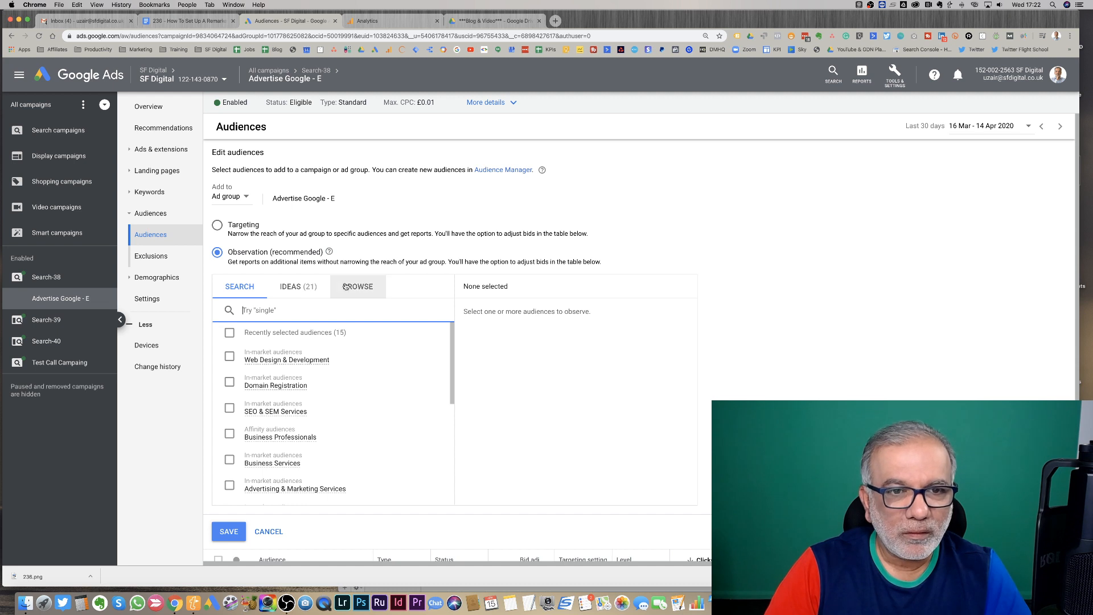
{"action": "left_click", "coordinate": [351, 290]}
{"action": "left_click", "coordinate": [295, 288]}
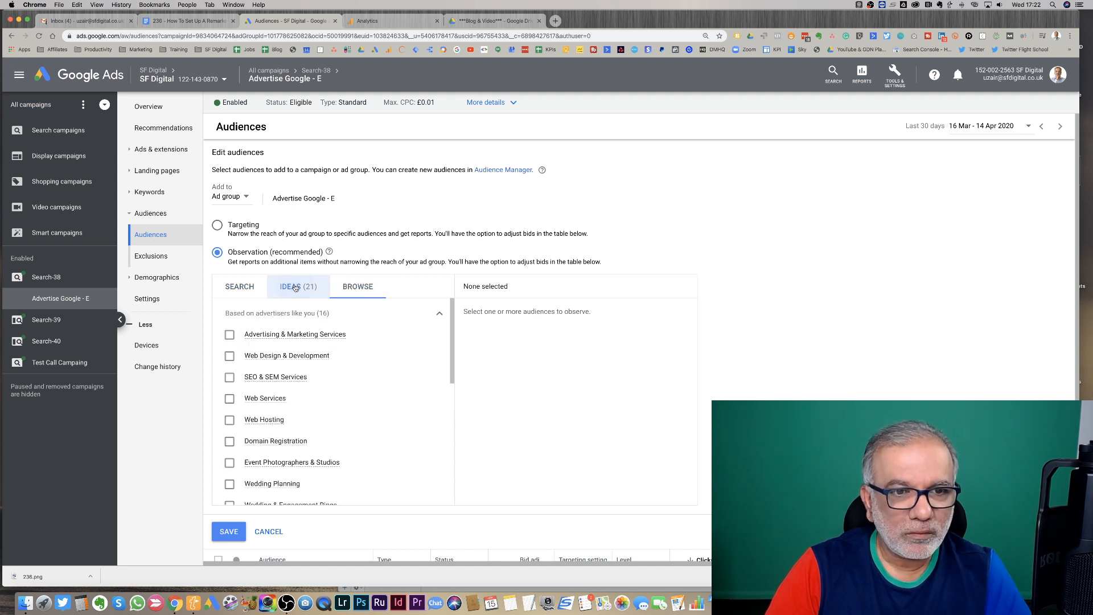
{"action": "left_click", "coordinate": [356, 286]}
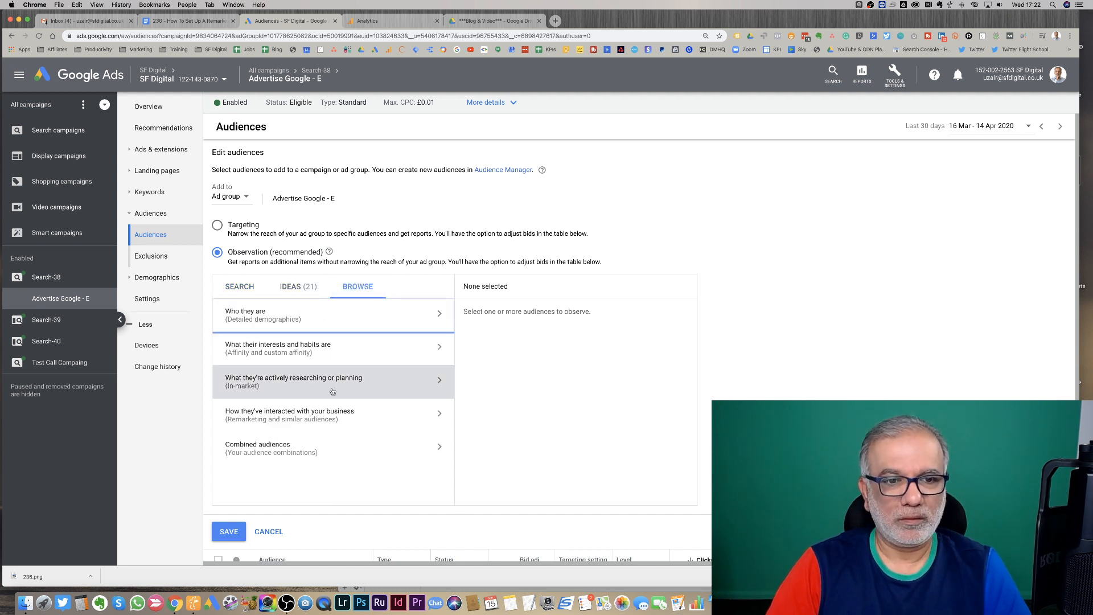
{"action": "left_click", "coordinate": [320, 414]}
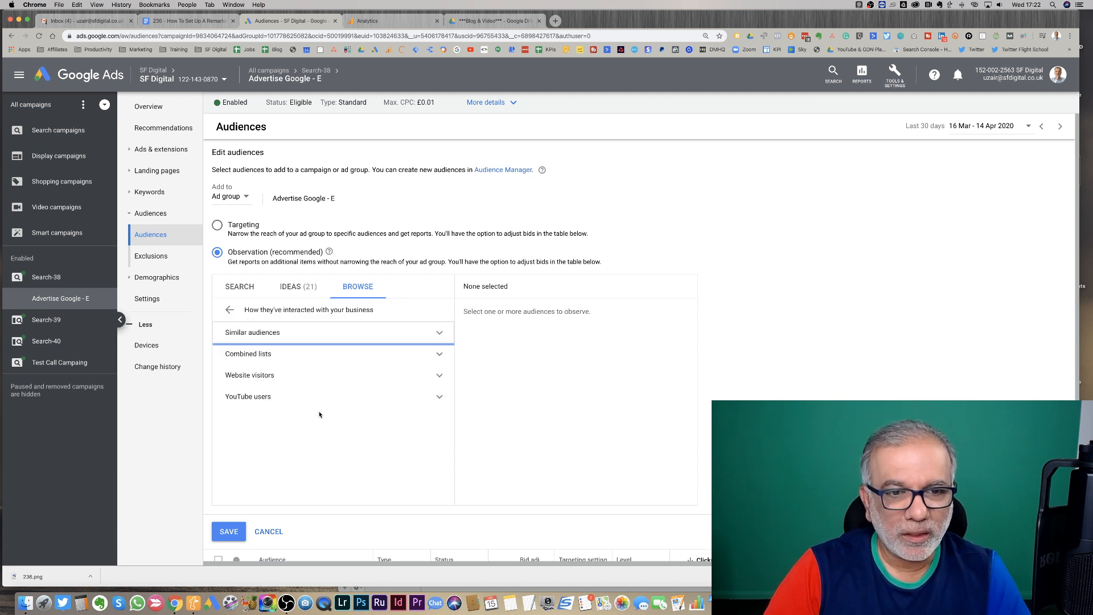
{"action": "left_click", "coordinate": [323, 383]}
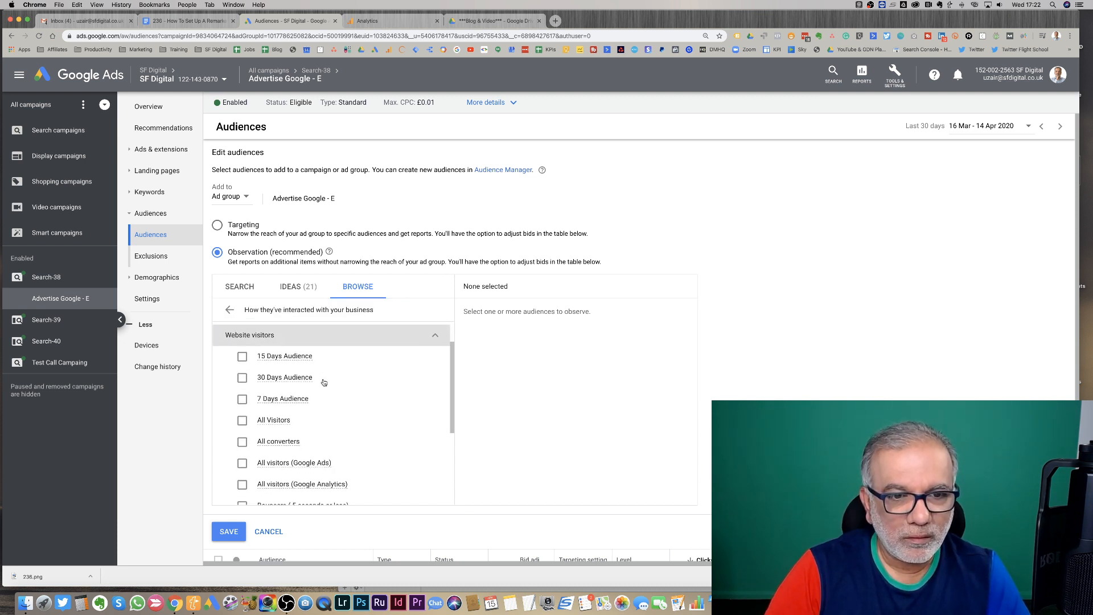
{"action": "scroll", "coordinate": [308, 397], "scroll_direction": "down", "scroll_amount": 5}
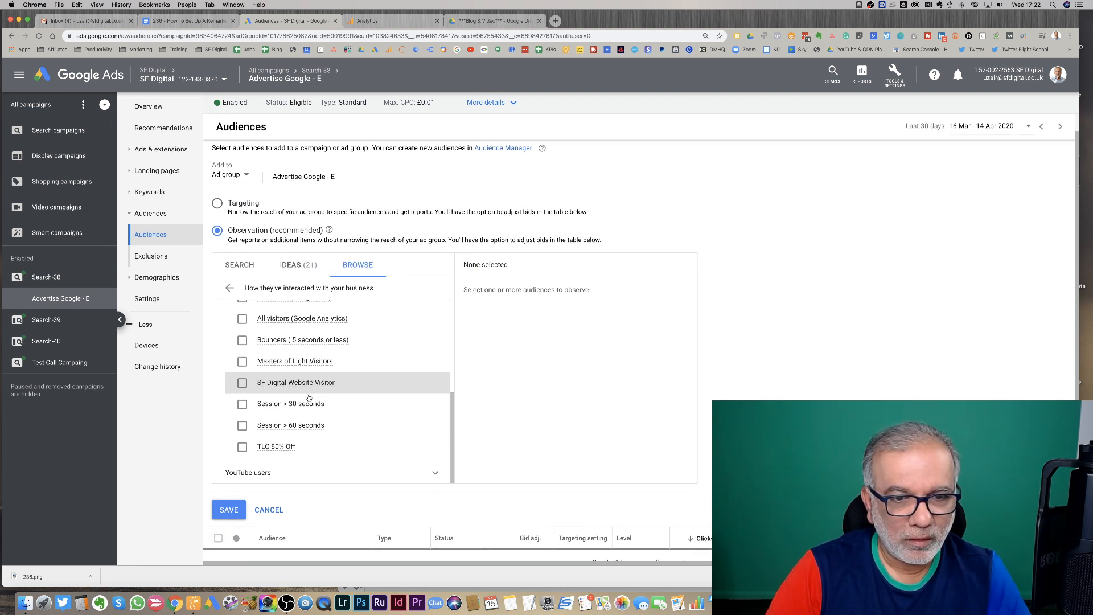
{"action": "scroll", "coordinate": [308, 397], "scroll_direction": "down", "scroll_amount": 1}
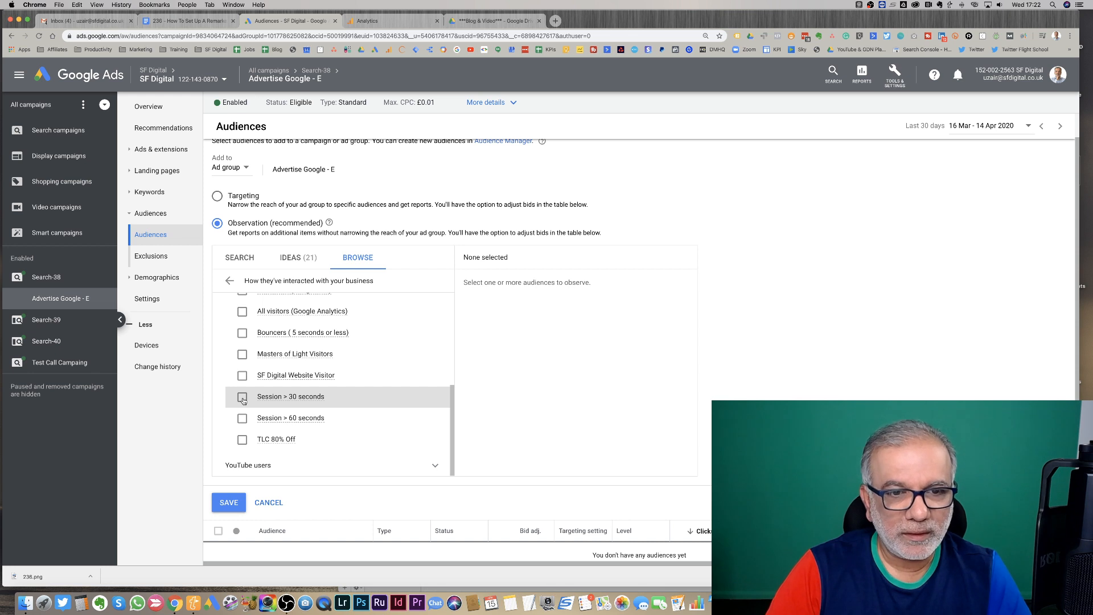
{"action": "left_click", "coordinate": [243, 398]}
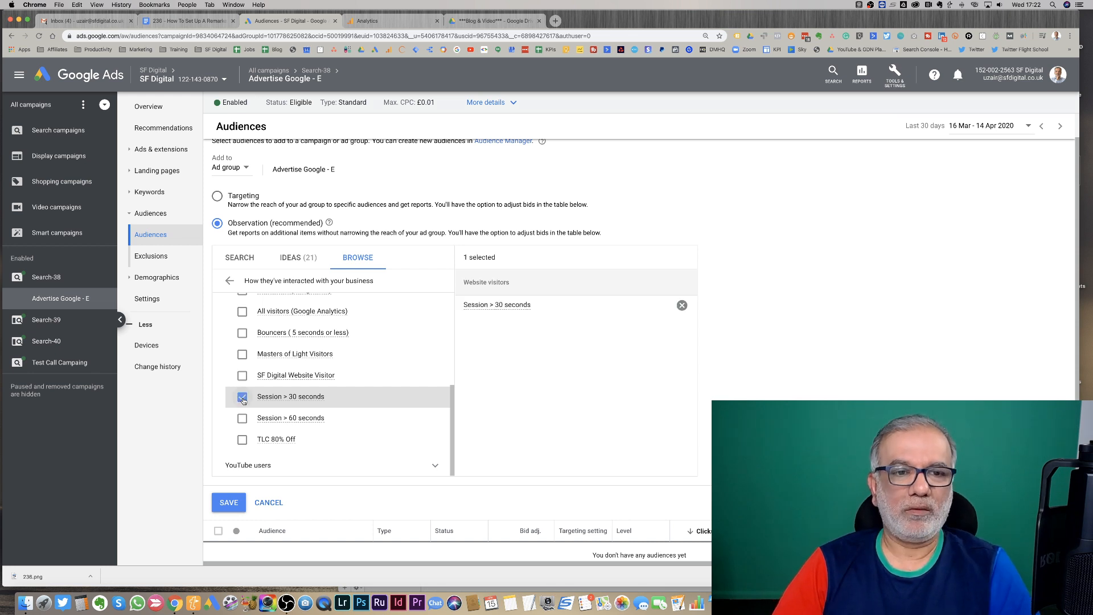
{"action": "left_click", "coordinate": [228, 503]}
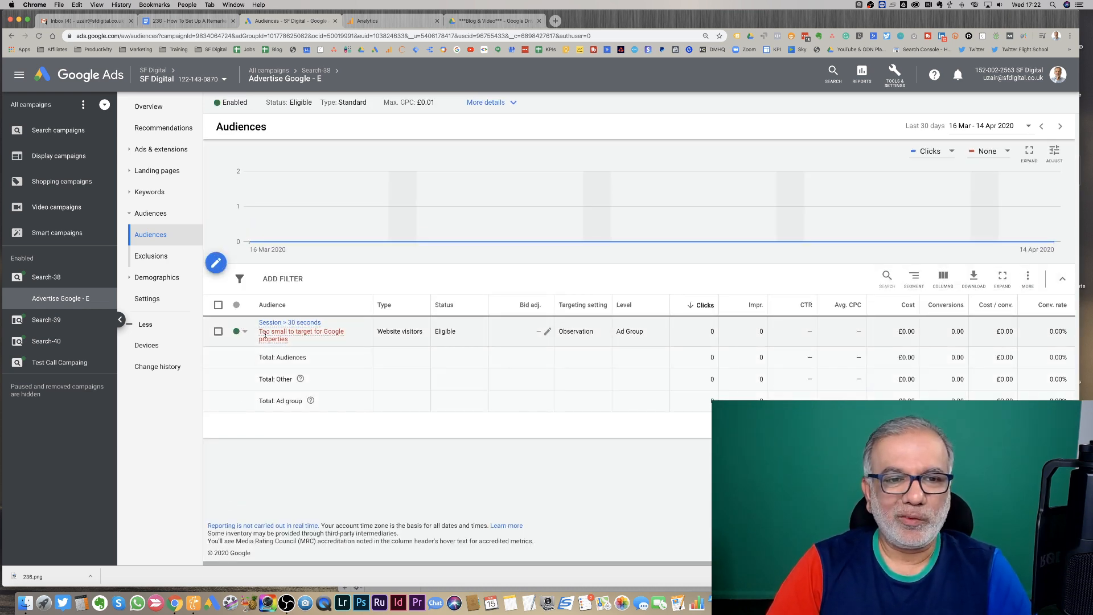
- Exclude the "Bouncers ( 5 seconds or less)" website visitors audience from the Search-38 campaign and save
{"action": "mouse_move", "coordinate": [283, 335]}
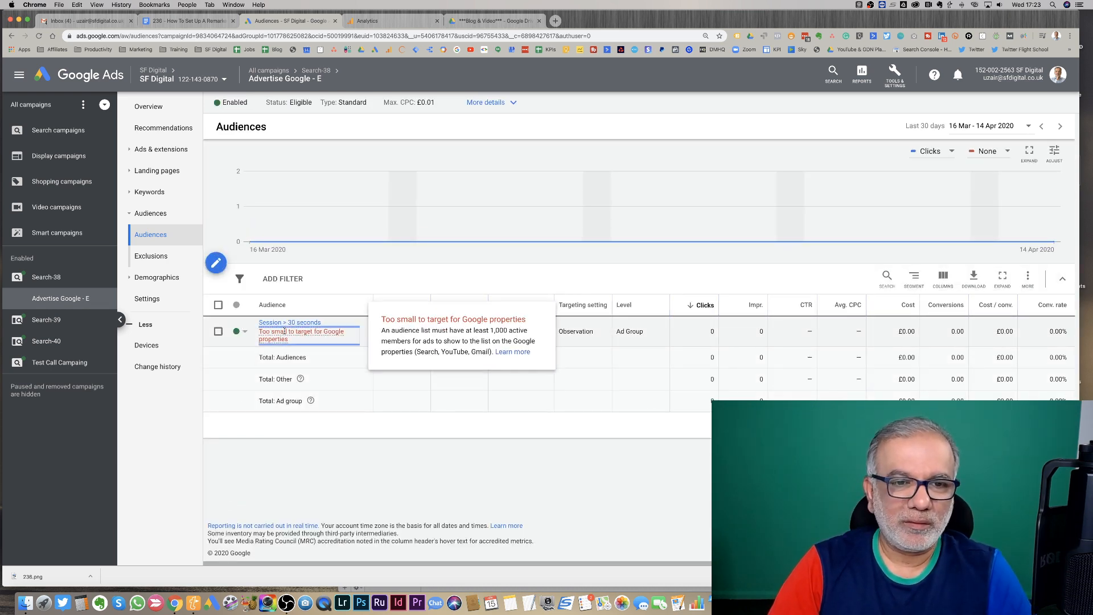
{"action": "left_click", "coordinate": [284, 333]}
{"action": "left_click", "coordinate": [284, 333]}
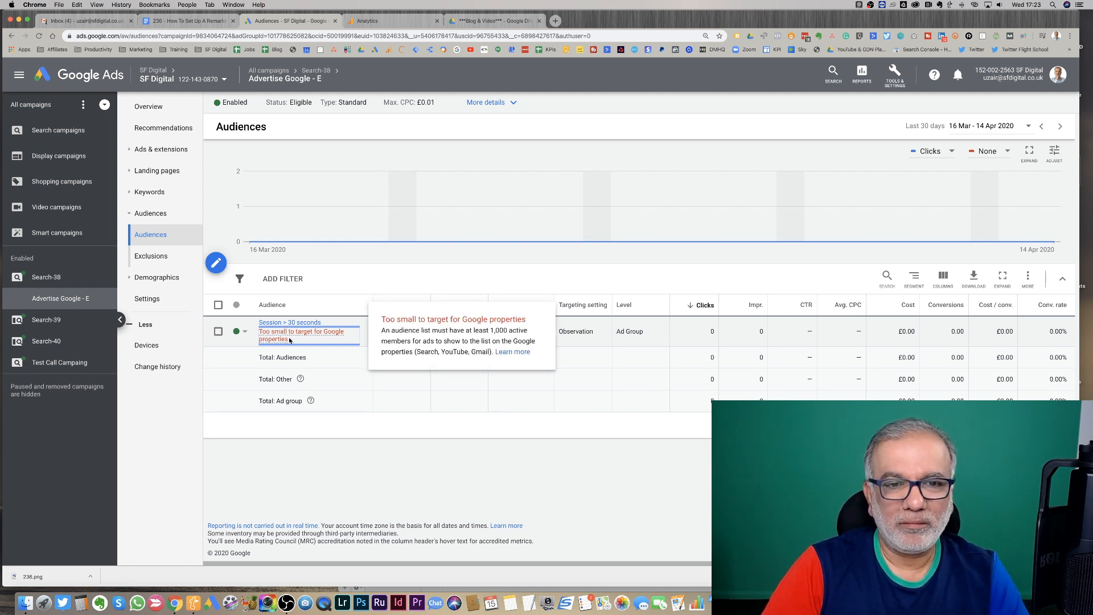
{"action": "left_click", "coordinate": [178, 256]}
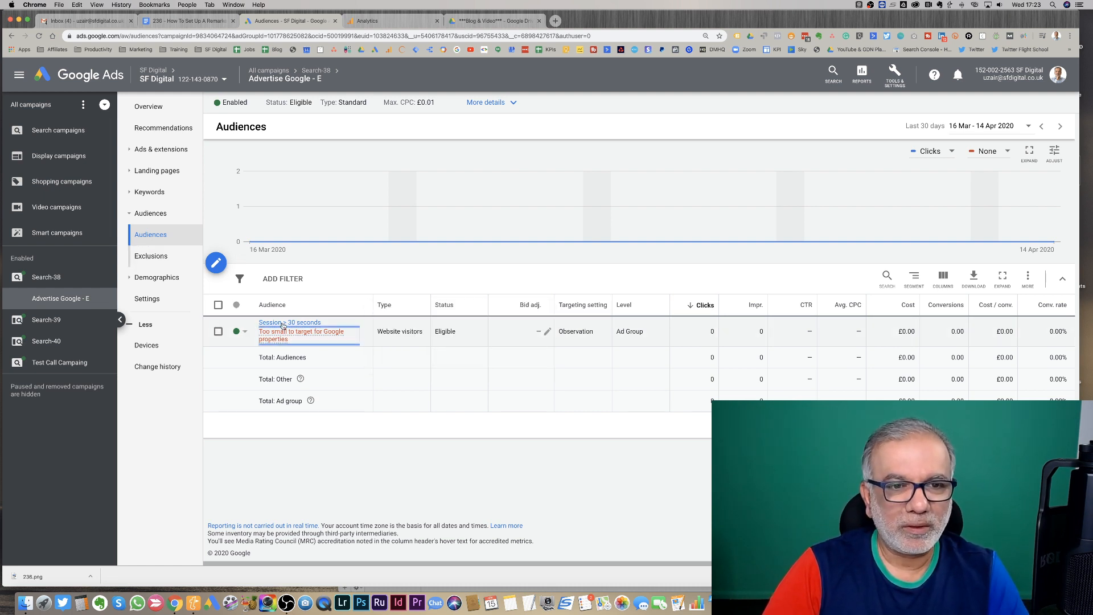
{"action": "left_click", "coordinate": [155, 258]}
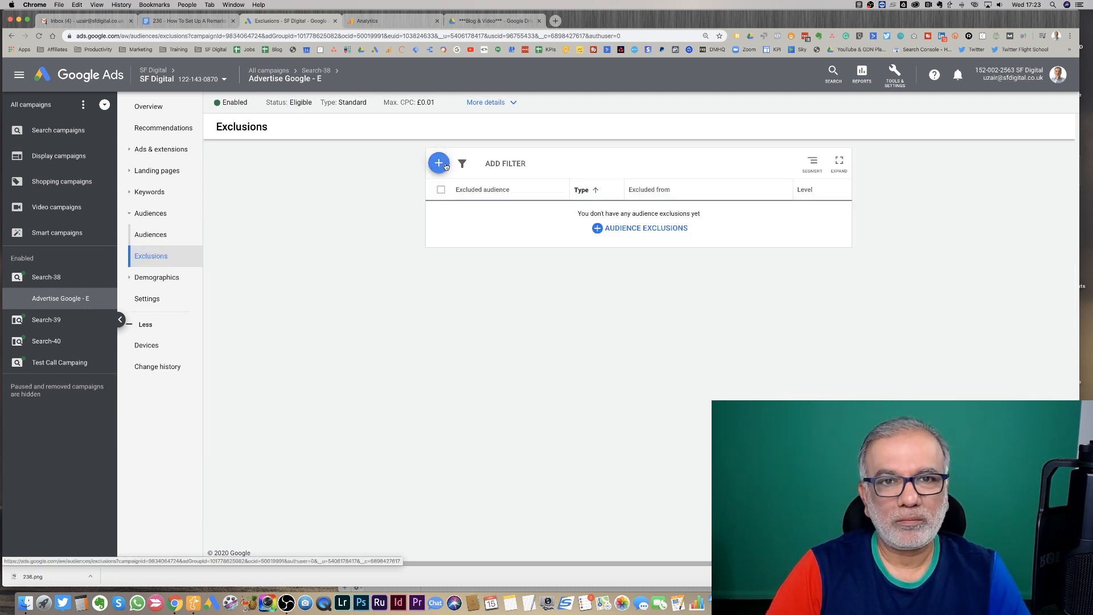
{"action": "left_click", "coordinate": [439, 164]}
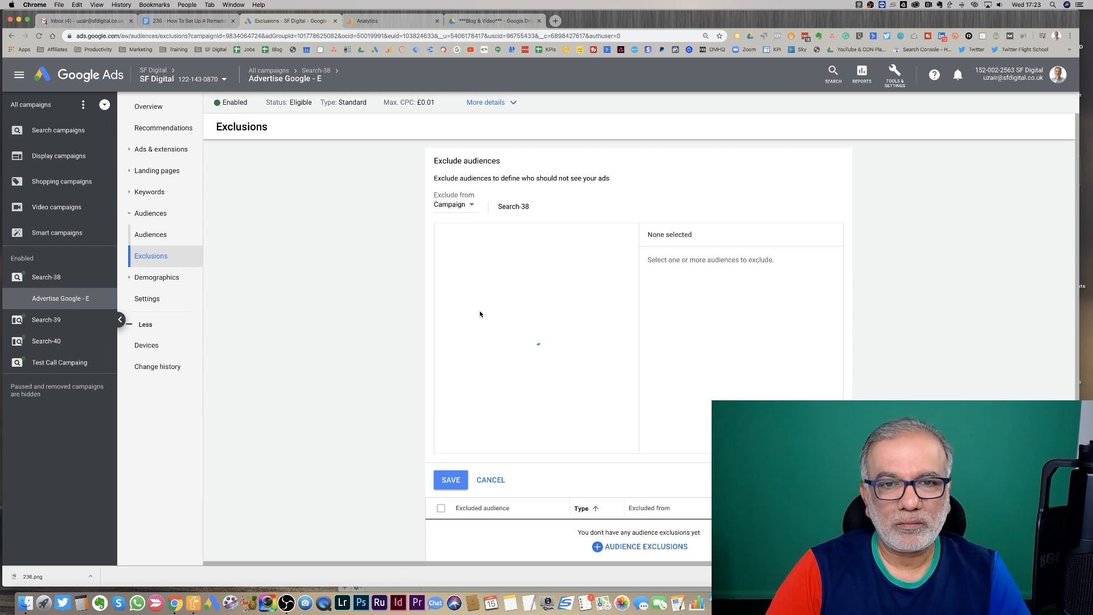
{"action": "left_click", "coordinate": [516, 235]}
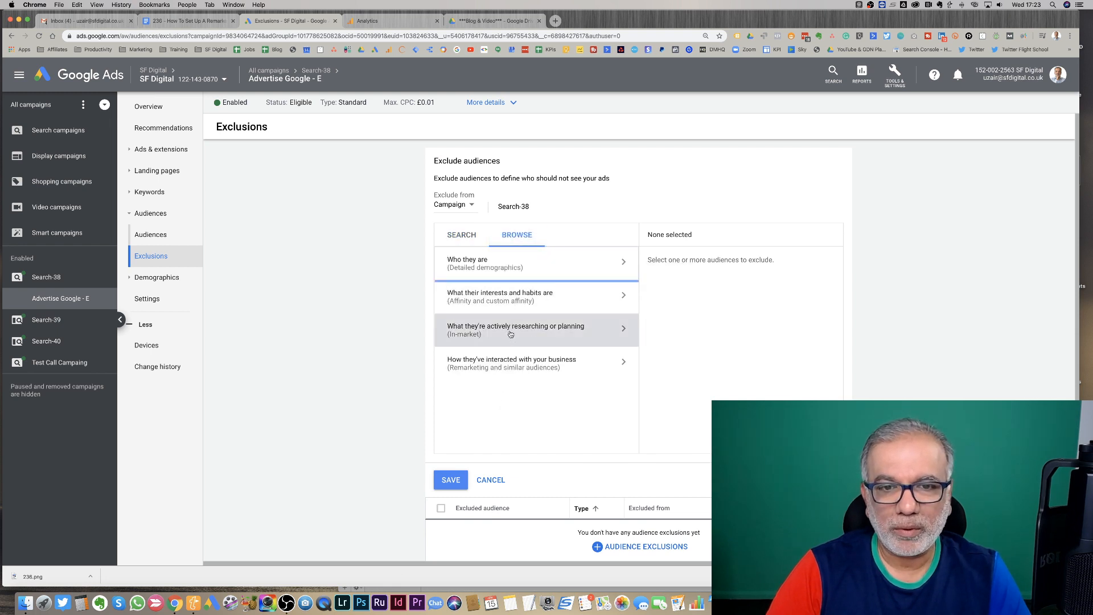
{"action": "left_click", "coordinate": [520, 360]}
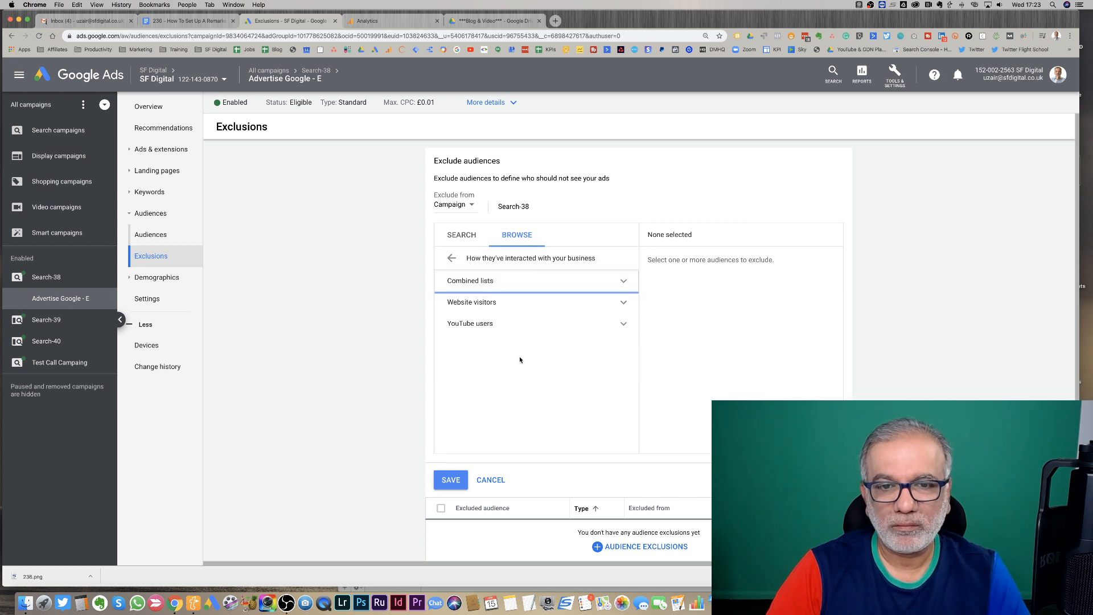
{"action": "left_click", "coordinate": [520, 304]}
{"action": "scroll", "coordinate": [538, 370], "scroll_direction": "down", "scroll_amount": 3}
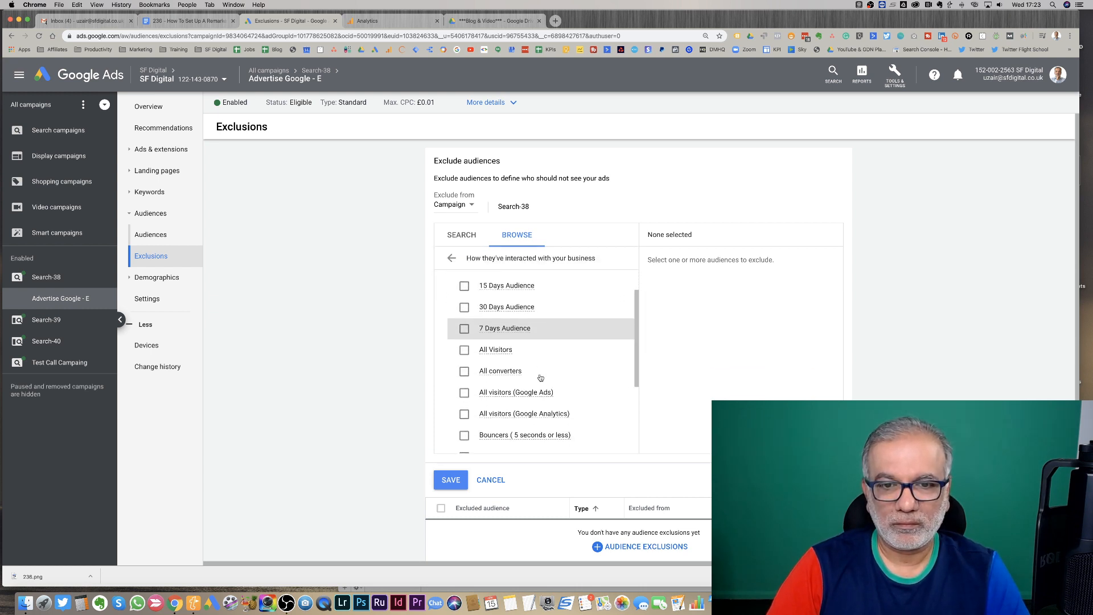
{"action": "left_click", "coordinate": [460, 395]}
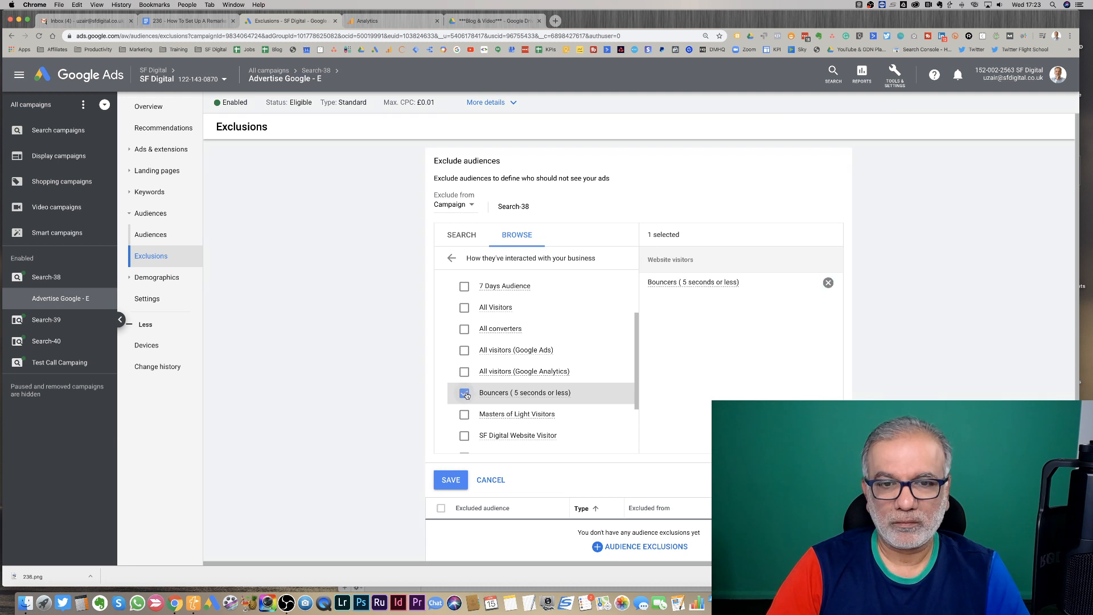
{"action": "left_click", "coordinate": [453, 481]}
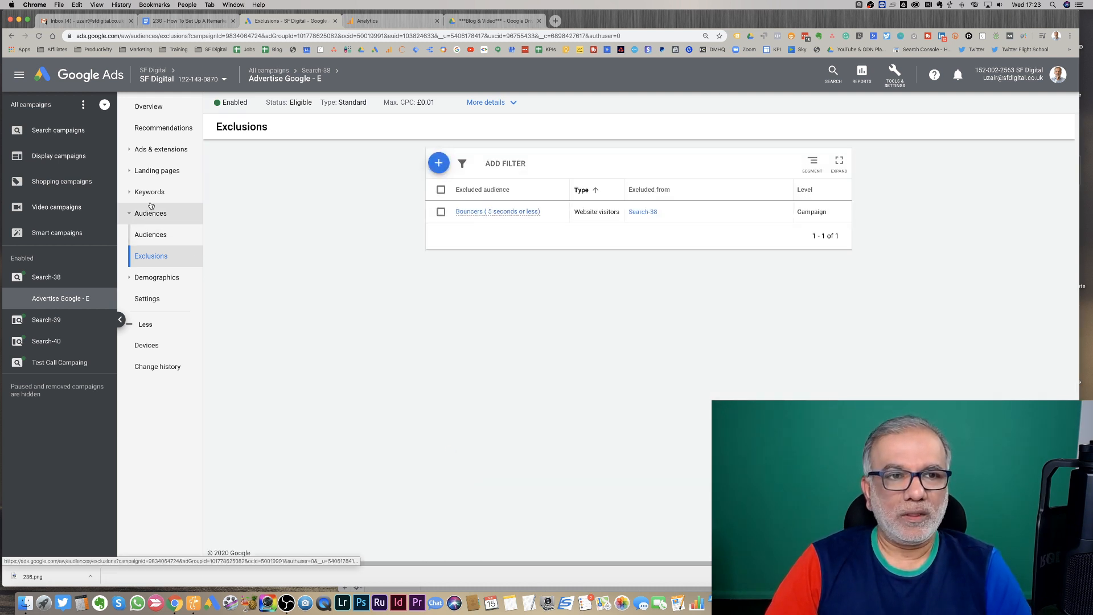
- Rename the Search-38 campaign's ad group to "Session 30 seconds ( less Bouncers)"
{"action": "left_click", "coordinate": [64, 278]}
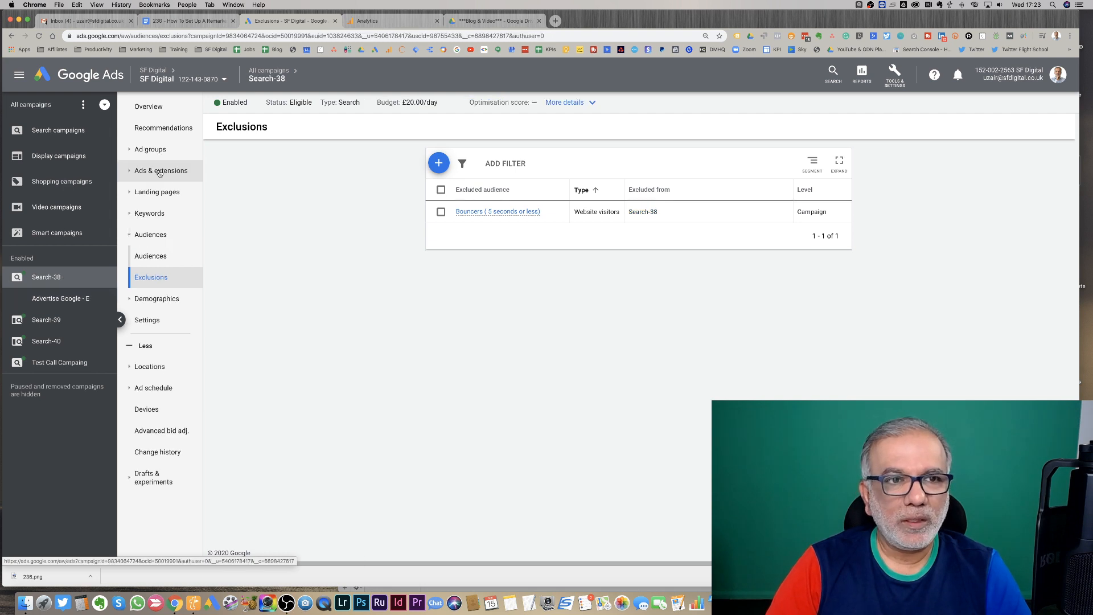
{"action": "left_click", "coordinate": [160, 173]}
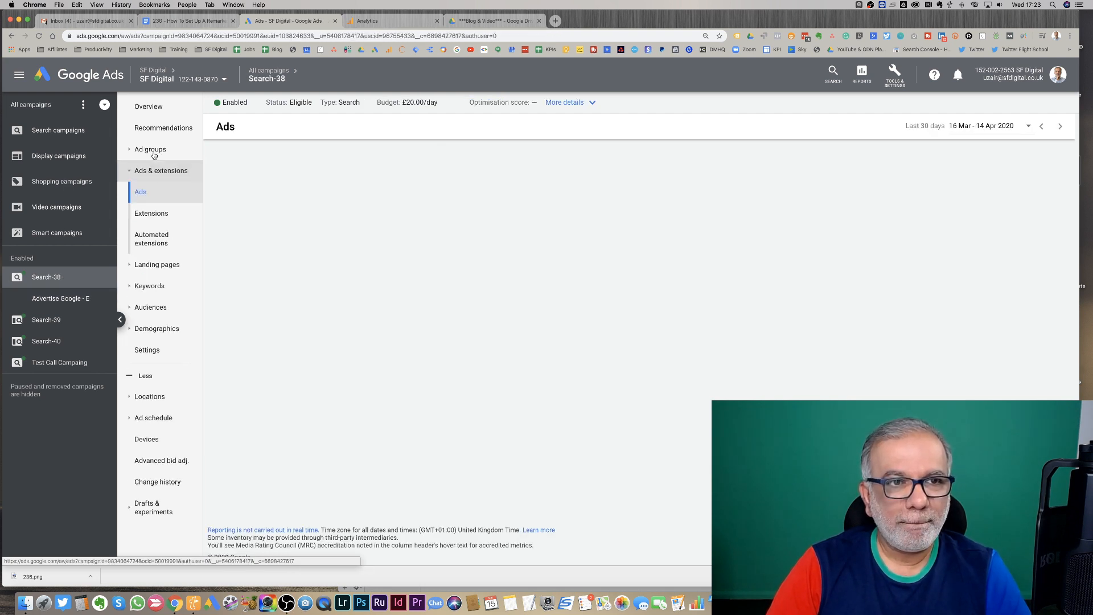
{"action": "left_click", "coordinate": [154, 154]}
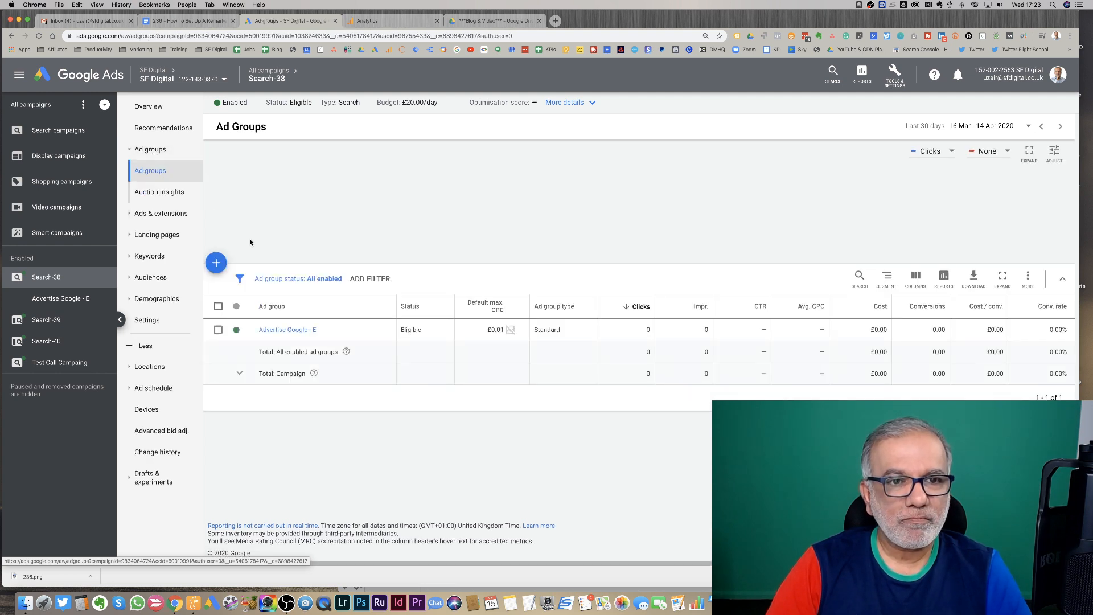
{"action": "left_click", "coordinate": [323, 331]}
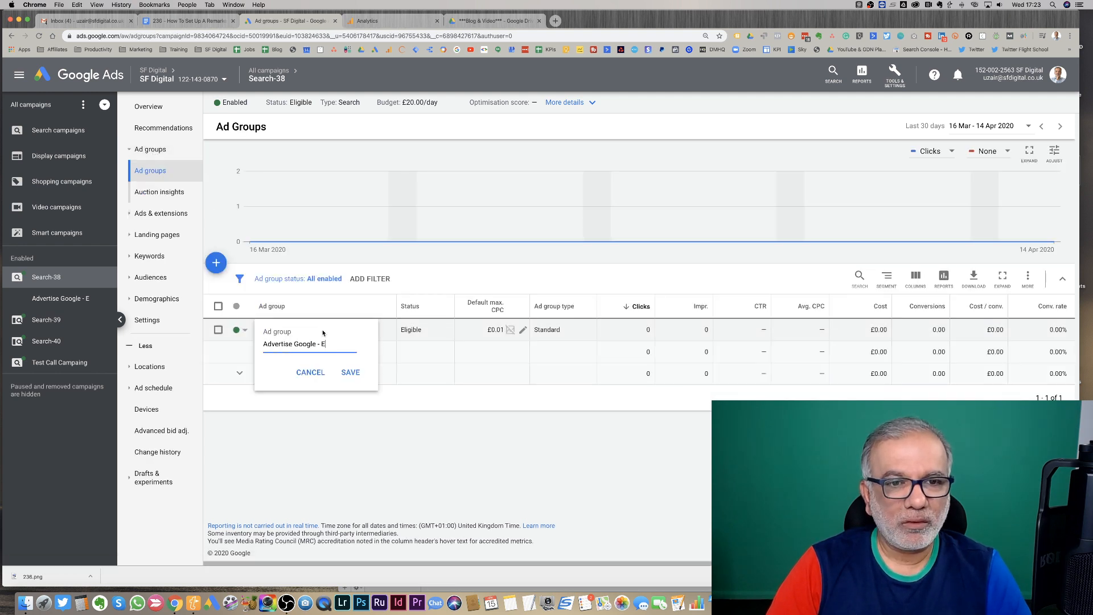
{"action": "triple_click", "coordinate": [294, 344]}
{"action": "type", "text": "Session 30 seconds"}
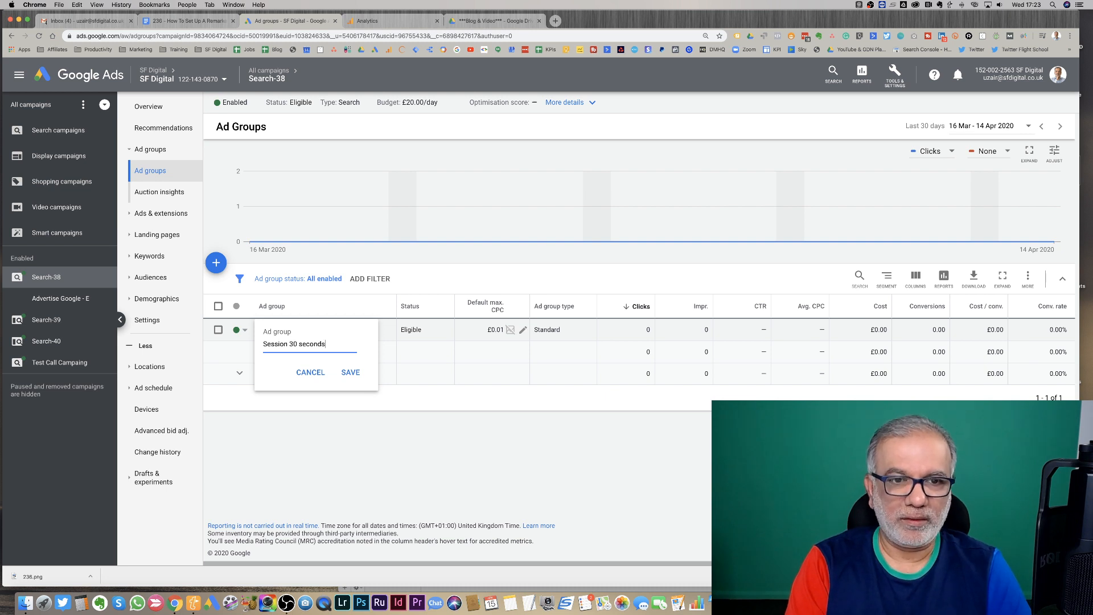
{"action": "type", "text": " ("}
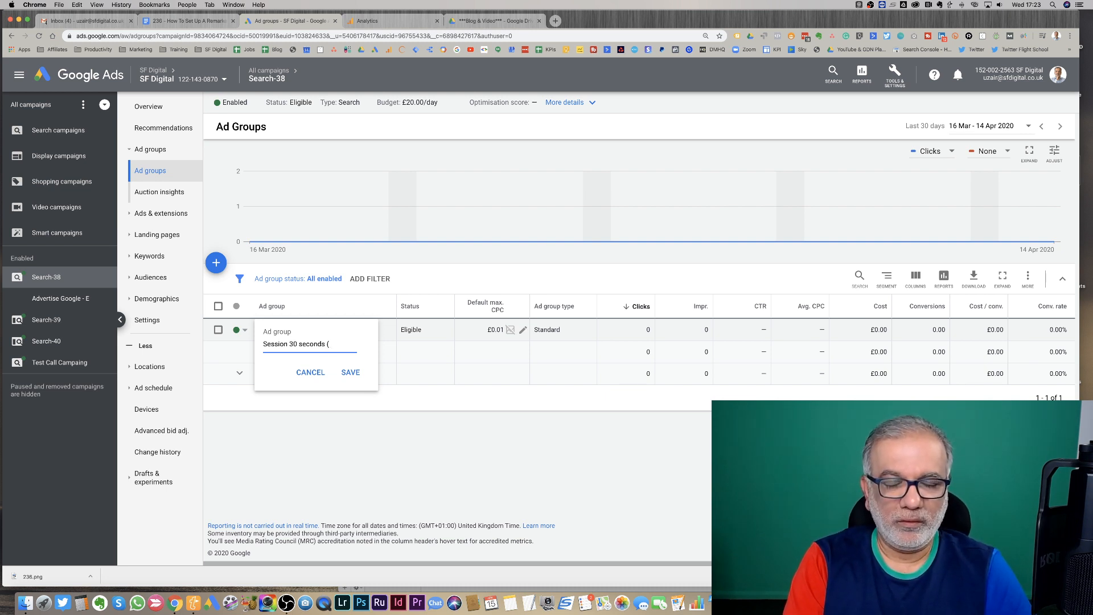
{"action": "type", "text": " less Bouncers)"}
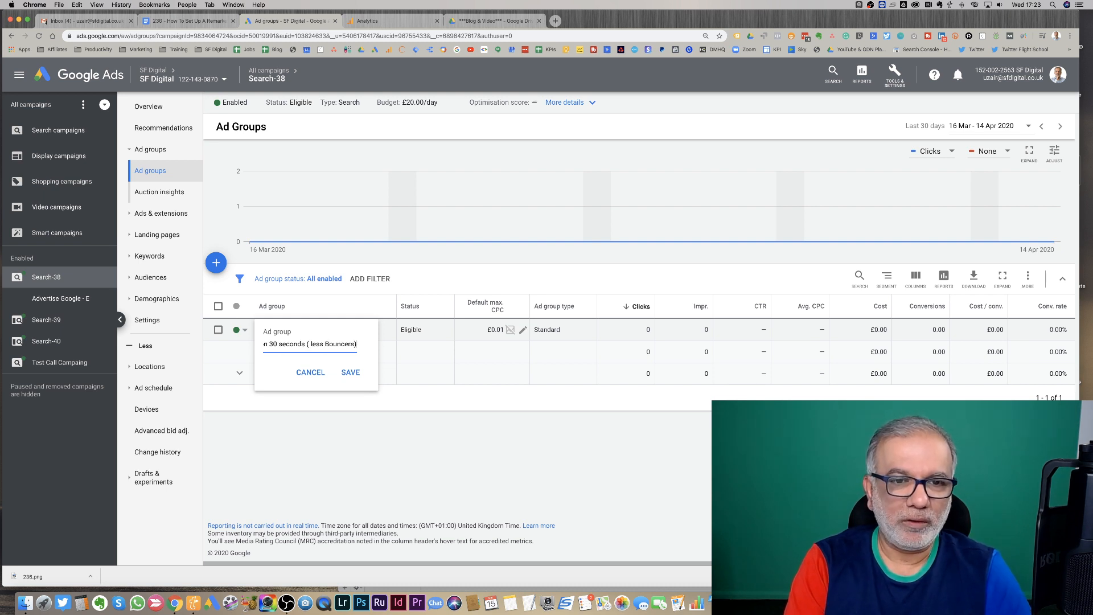
{"action": "left_click", "coordinate": [351, 372]}
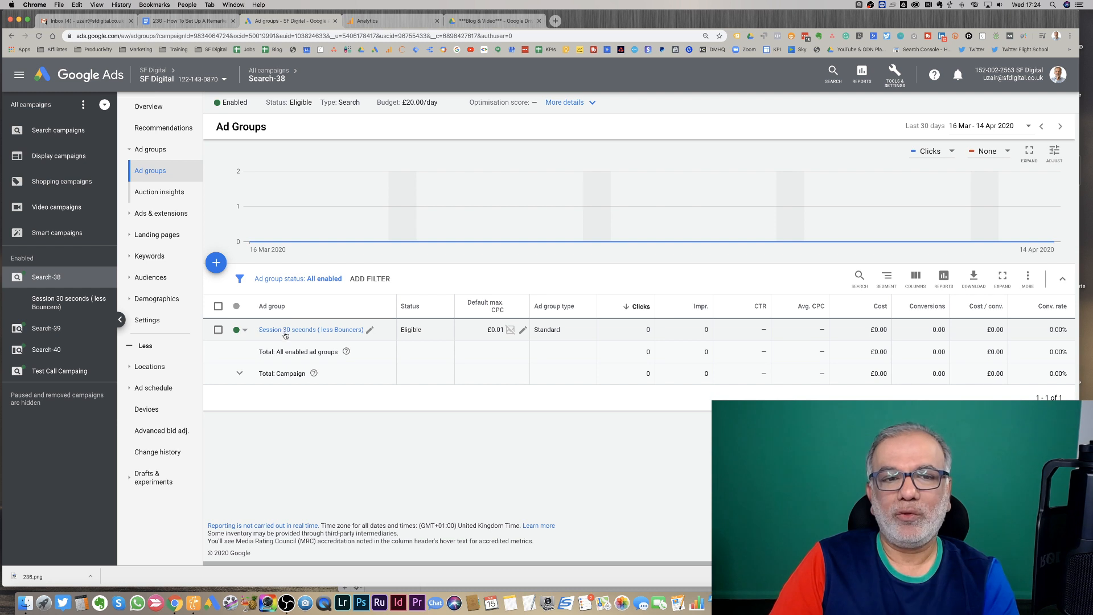
- Set the ad group's default max. CPC to £1.00 and save
{"action": "left_click", "coordinate": [497, 335]}
{"action": "double_click", "coordinate": [480, 348]}
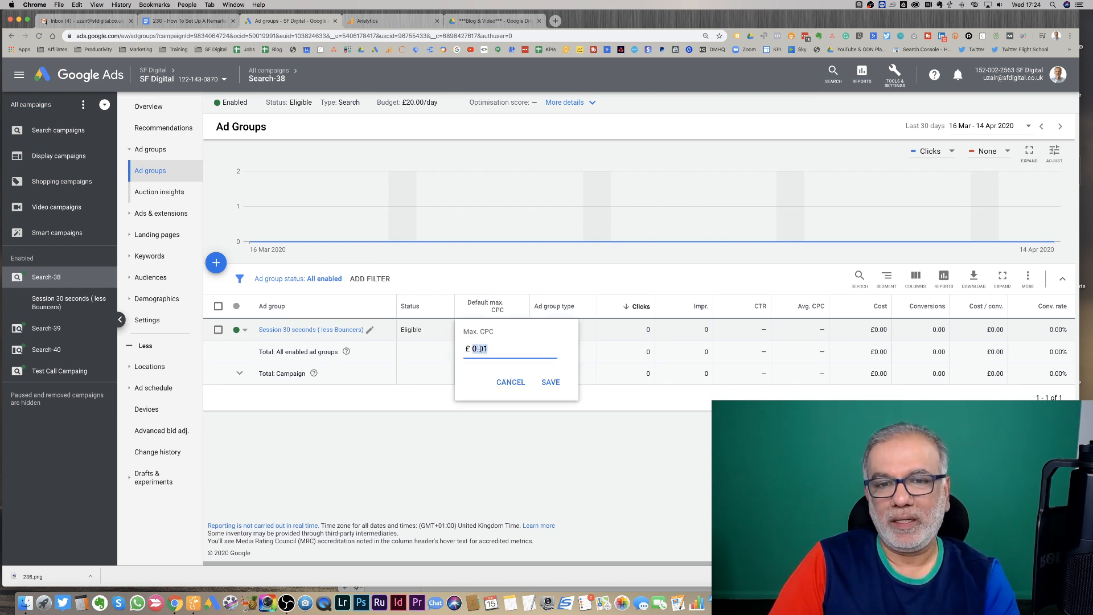
{"action": "type", "text": "1.00"}
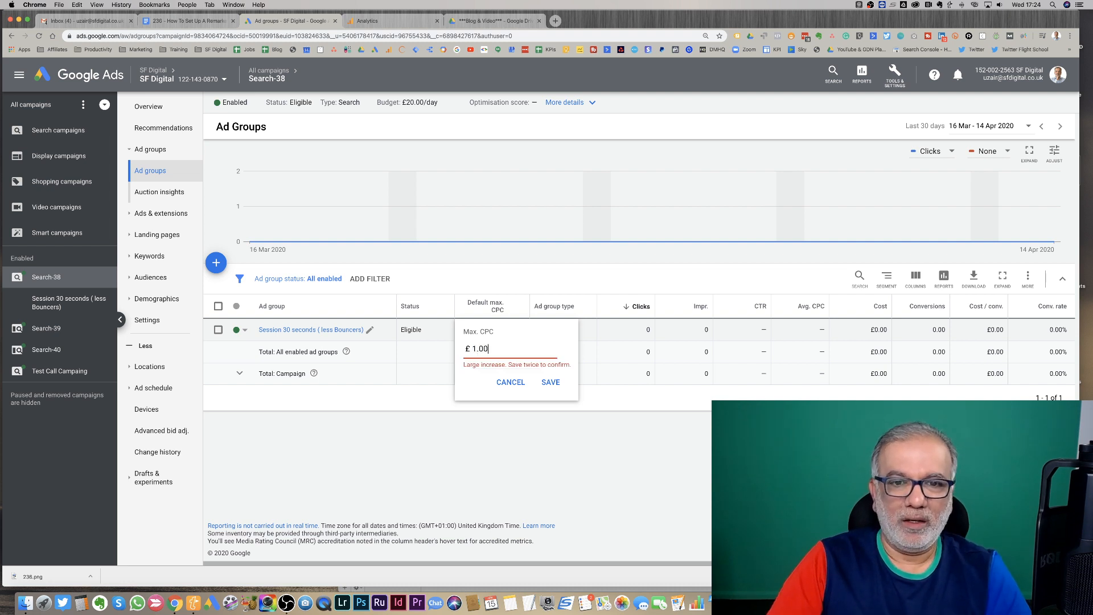
{"action": "left_click", "coordinate": [549, 384]}
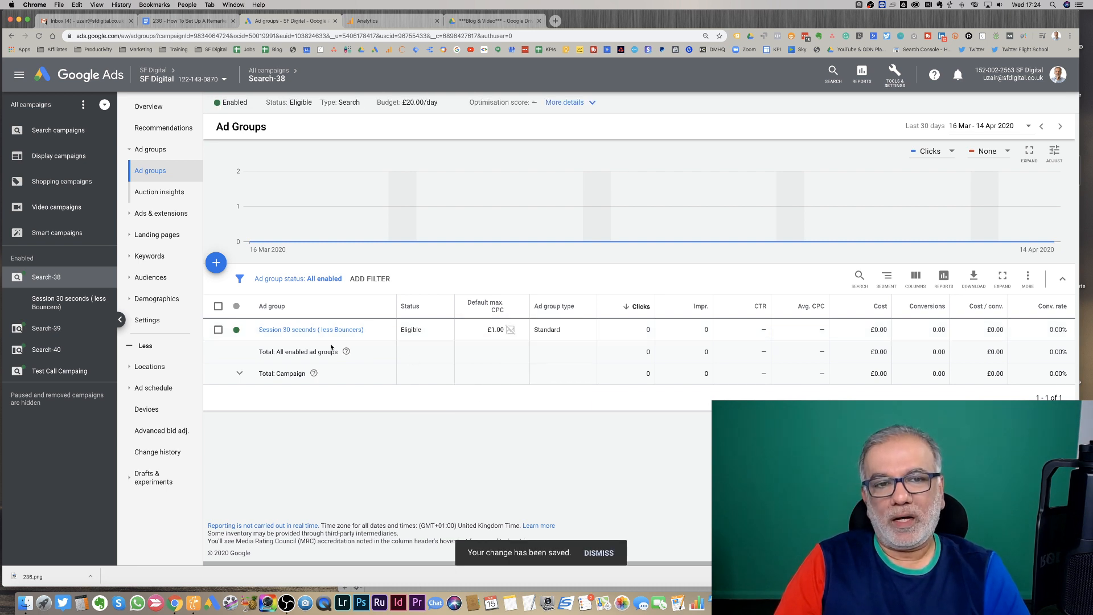